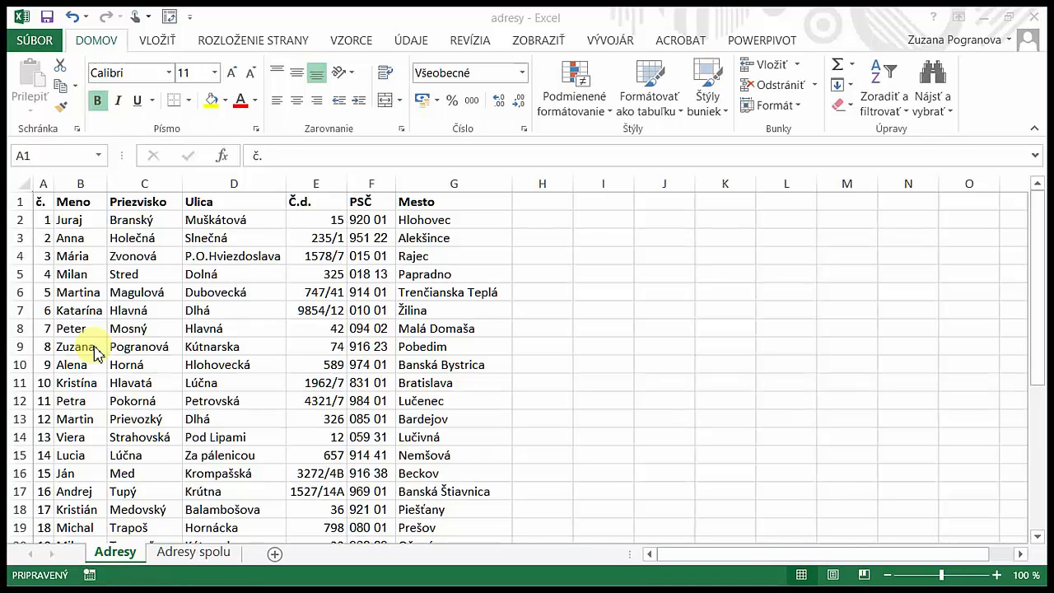
Compare the Adresy spolu sheet with the Adresy sheet and close the adresy workbook.
{"action": "left_click", "coordinate": [192, 558]}
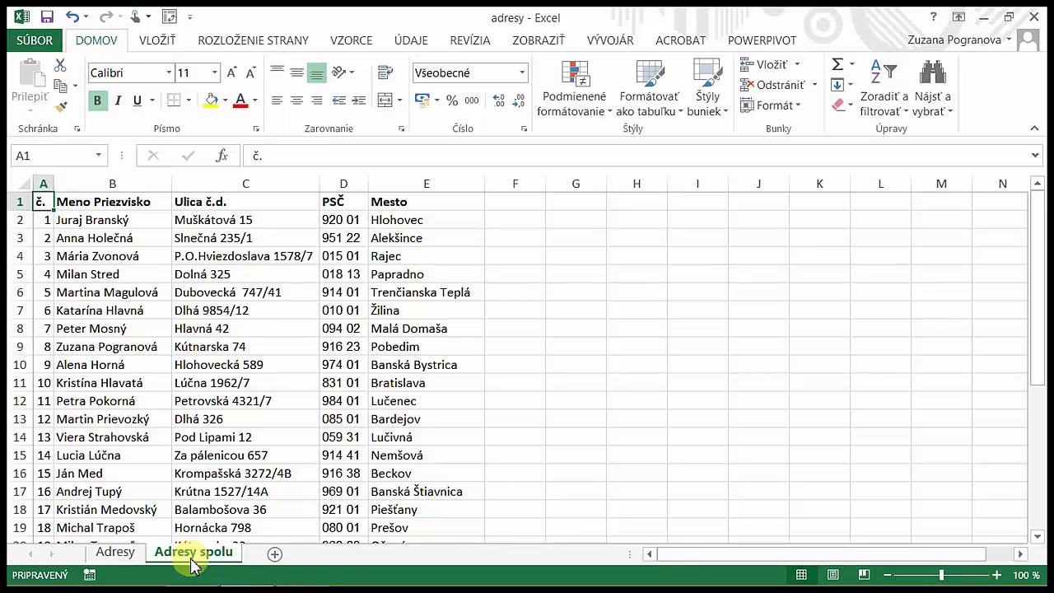
{"action": "left_click", "coordinate": [123, 554]}
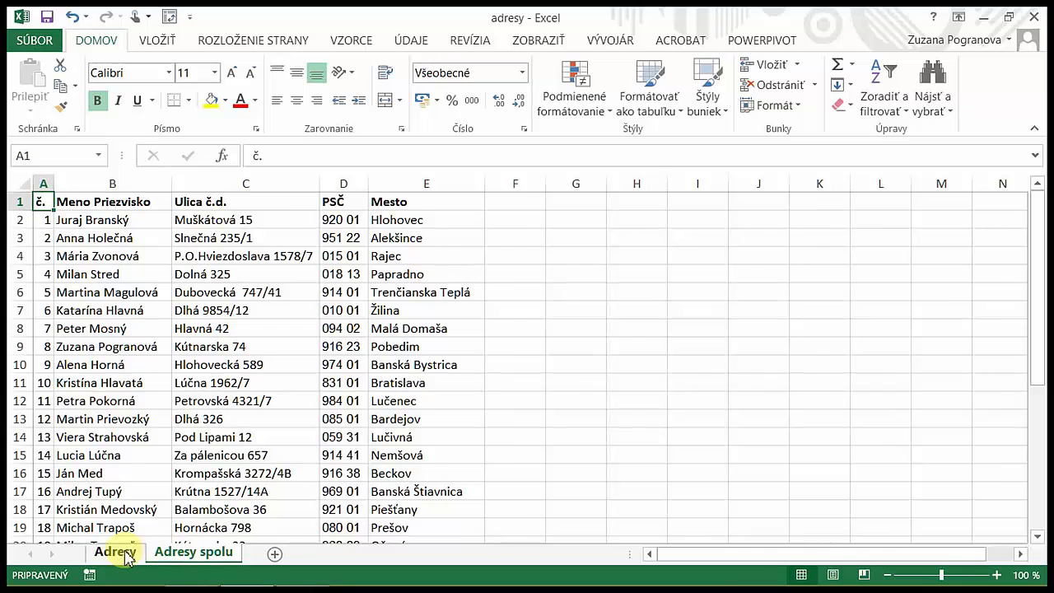
{"action": "left_click", "coordinate": [1035, 14]}
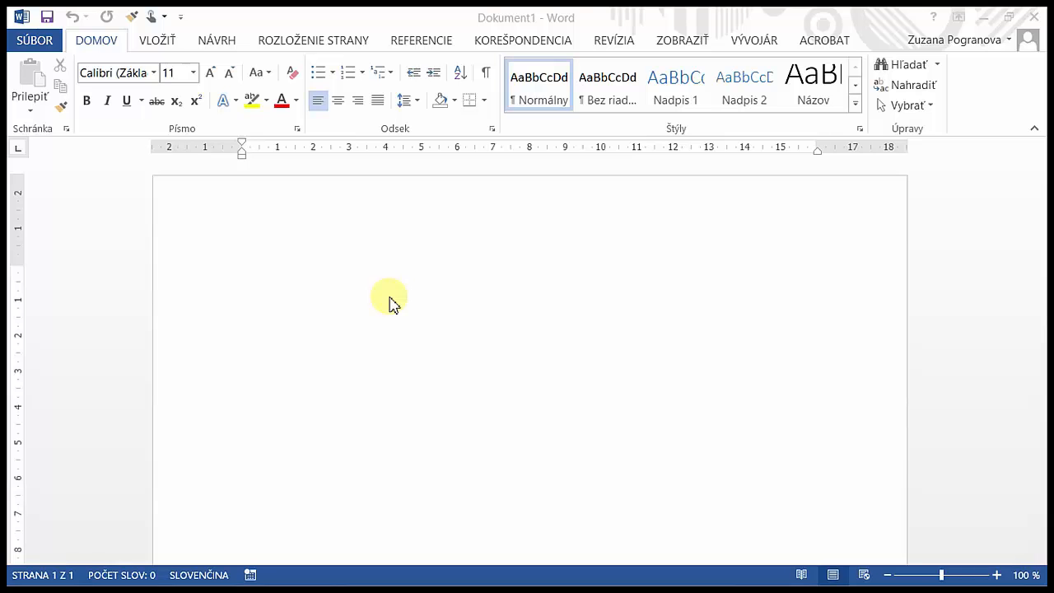
Switch to the blank Word document and start a mail merge for labels (Menovky).
{"action": "left_click", "coordinate": [539, 30]}
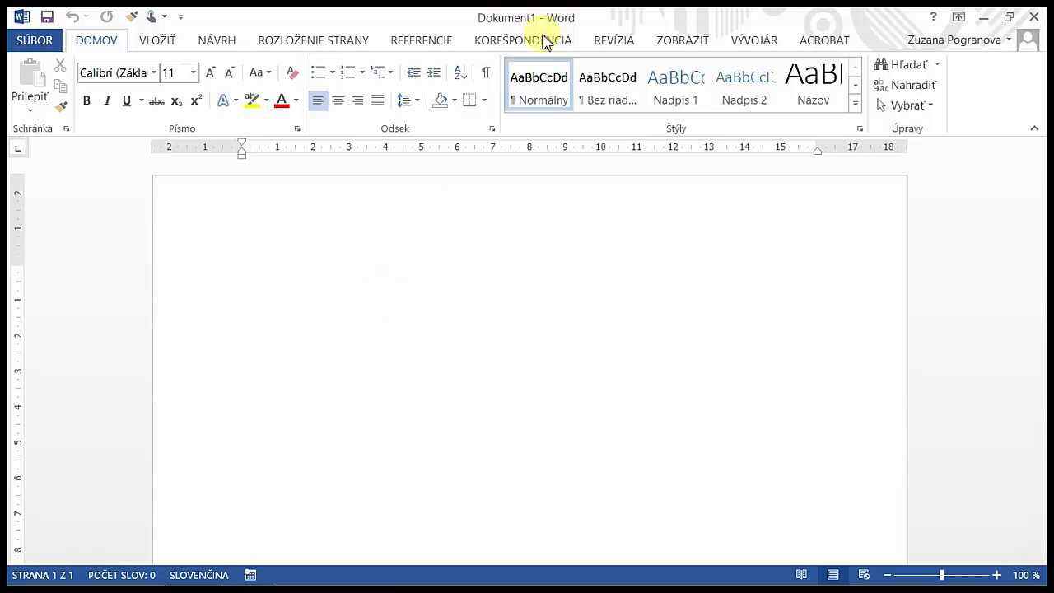
{"action": "left_click", "coordinate": [526, 44]}
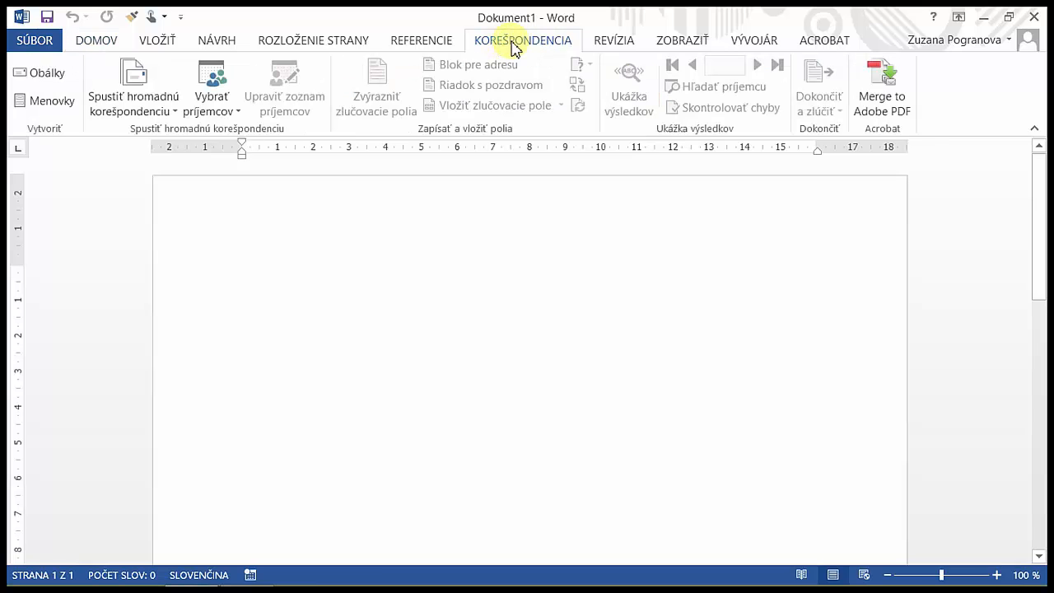
{"action": "left_click", "coordinate": [174, 99]}
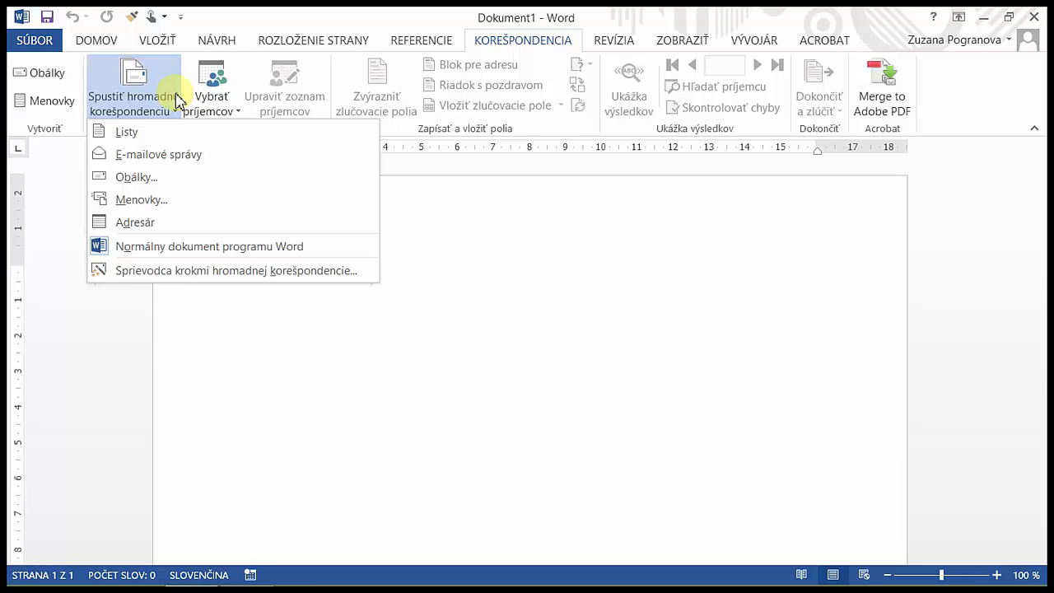
{"action": "left_click", "coordinate": [153, 206]}
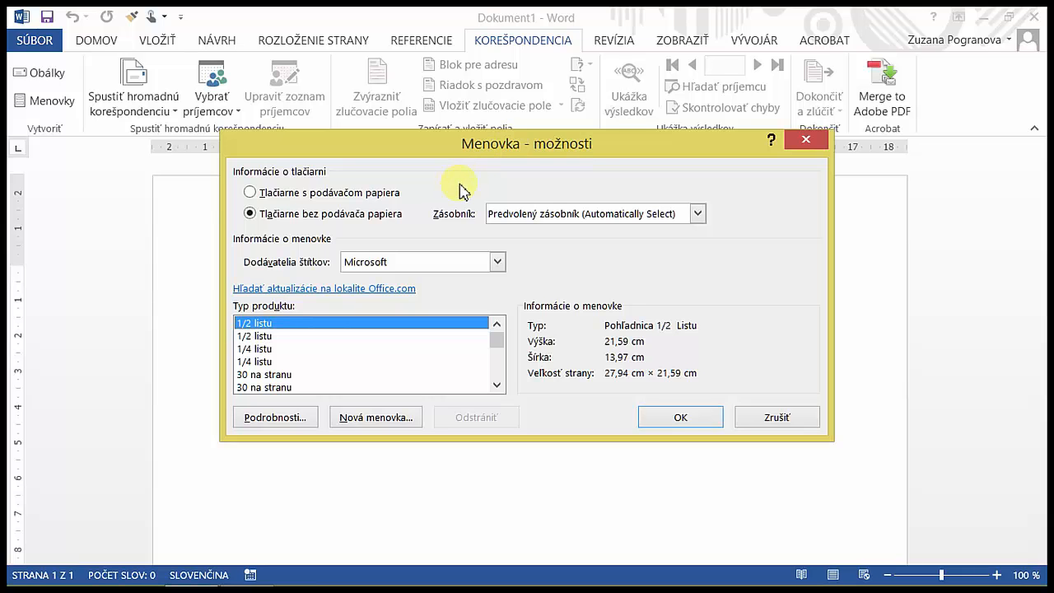
Choose Avery Zweckform as the label vendor.
{"action": "left_click", "coordinate": [366, 264]}
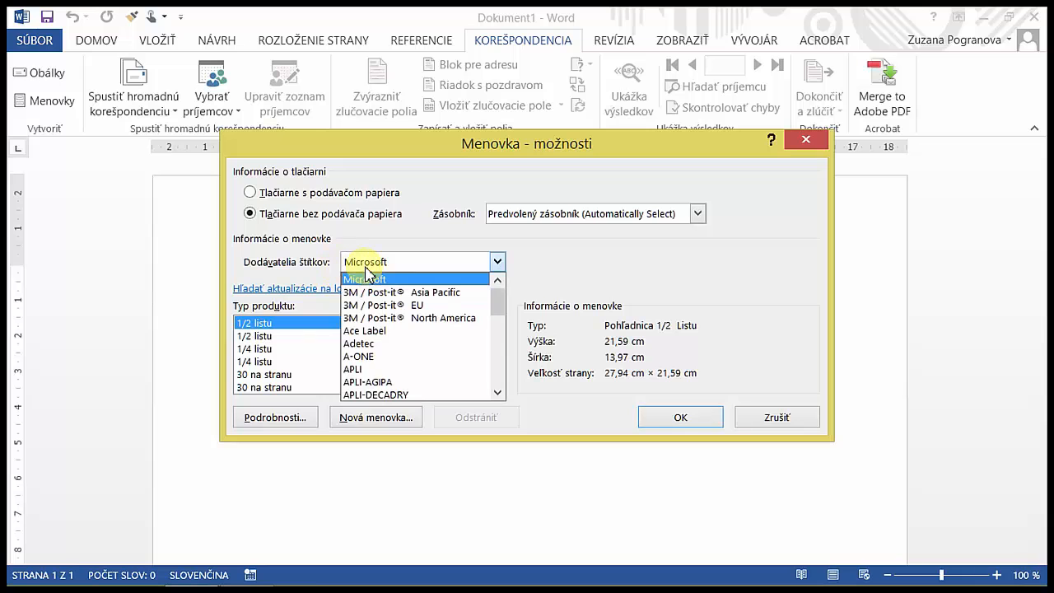
{"action": "left_click", "coordinate": [498, 394]}
{"action": "left_click", "coordinate": [498, 394]}
{"action": "left_click", "coordinate": [498, 393]}
{"action": "left_click", "coordinate": [498, 394]}
{"action": "left_click", "coordinate": [498, 394]}
{"action": "left_click", "coordinate": [498, 394]}
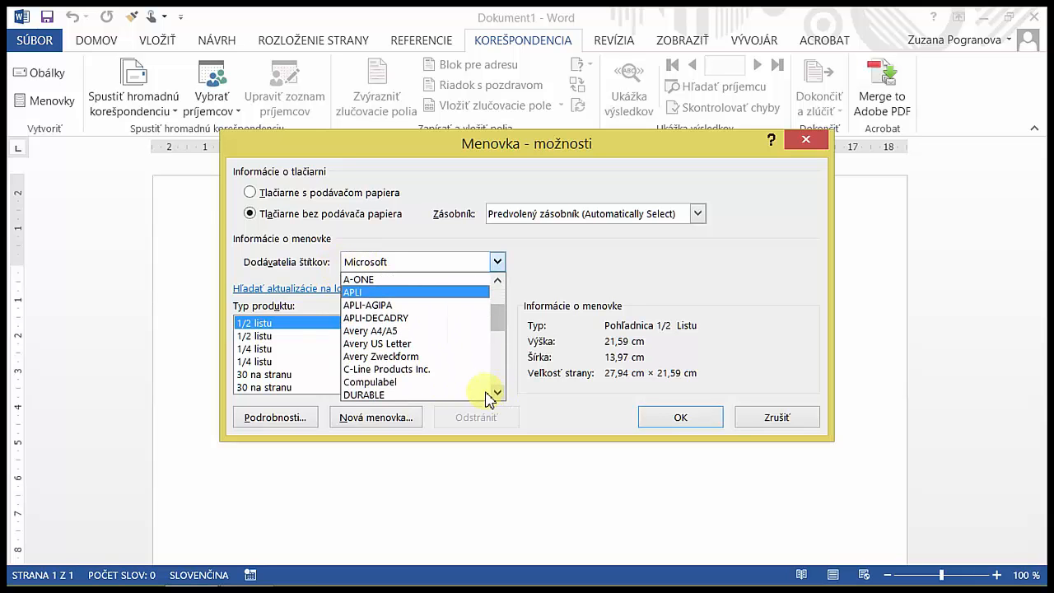
{"action": "left_click", "coordinate": [413, 356]}
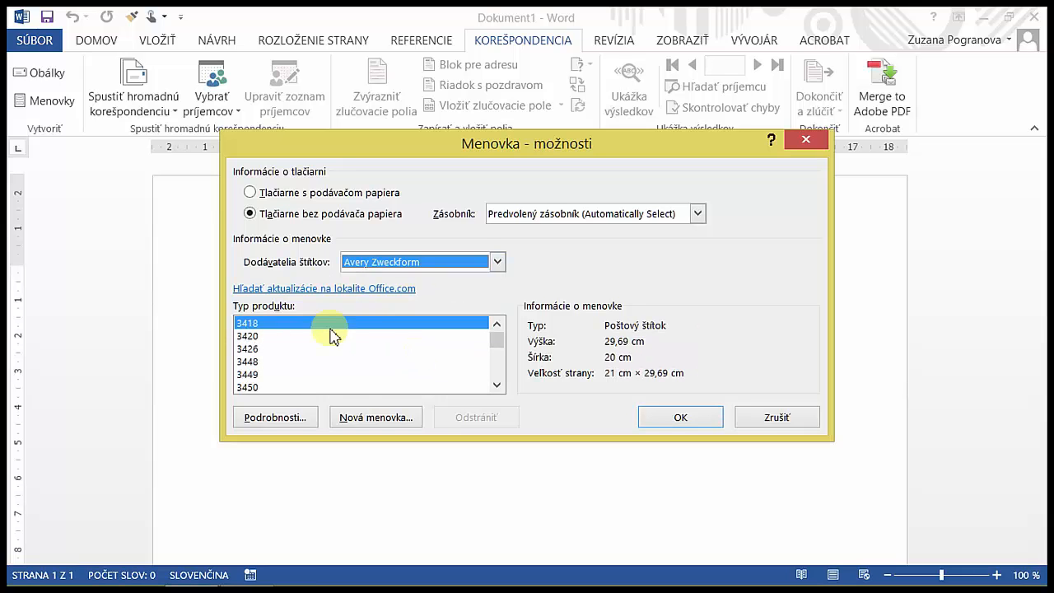
Select product type 3479 among the Avery Zweckform labels.
{"action": "left_click", "coordinate": [497, 385]}
{"action": "left_click", "coordinate": [497, 386]}
{"action": "left_click", "coordinate": [497, 386]}
{"action": "left_click", "coordinate": [497, 385]}
{"action": "left_click", "coordinate": [497, 385]}
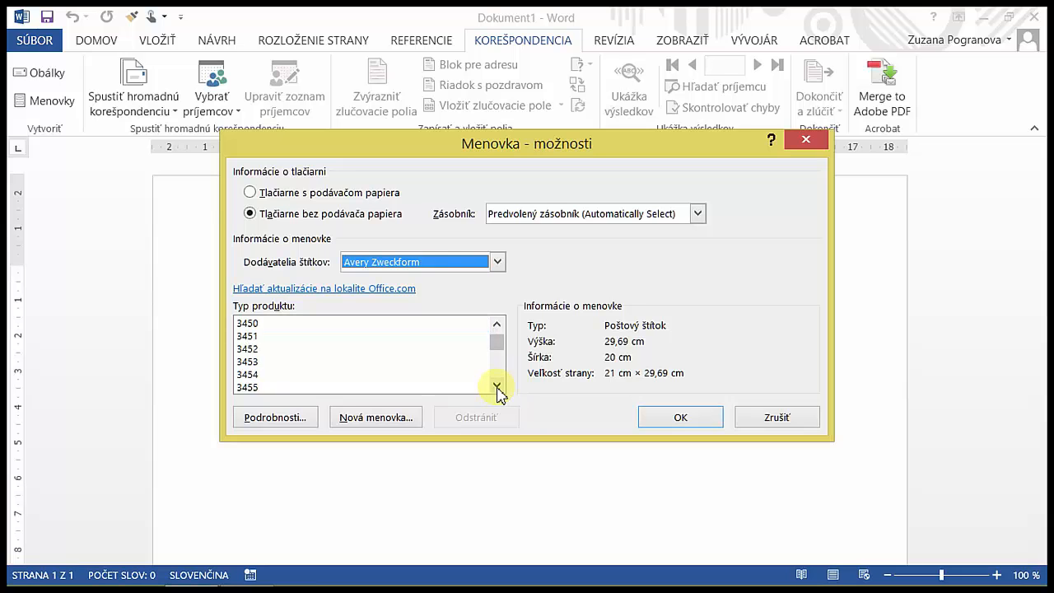
{"action": "left_click", "coordinate": [496, 385]}
{"action": "left_click", "coordinate": [496, 385]}
{"action": "left_click", "coordinate": [497, 386]}
{"action": "left_click", "coordinate": [497, 386]}
{"action": "left_click", "coordinate": [496, 385]}
{"action": "left_click", "coordinate": [497, 385]}
{"action": "left_click", "coordinate": [497, 385]}
{"action": "left_click", "coordinate": [497, 386]}
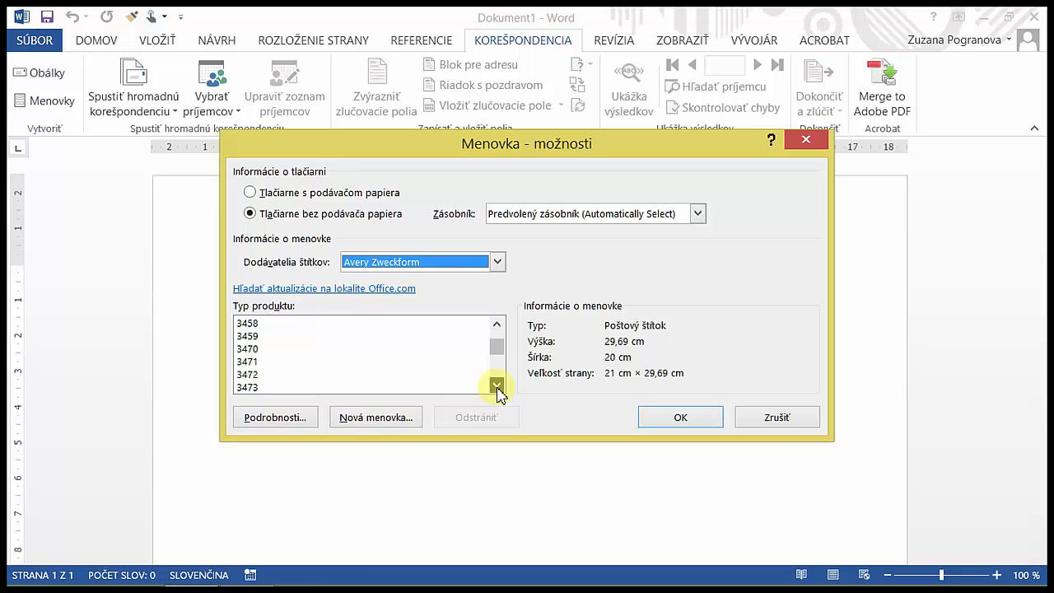
{"action": "left_click", "coordinate": [498, 385]}
{"action": "left_click", "coordinate": [497, 385]}
{"action": "left_click", "coordinate": [497, 386]}
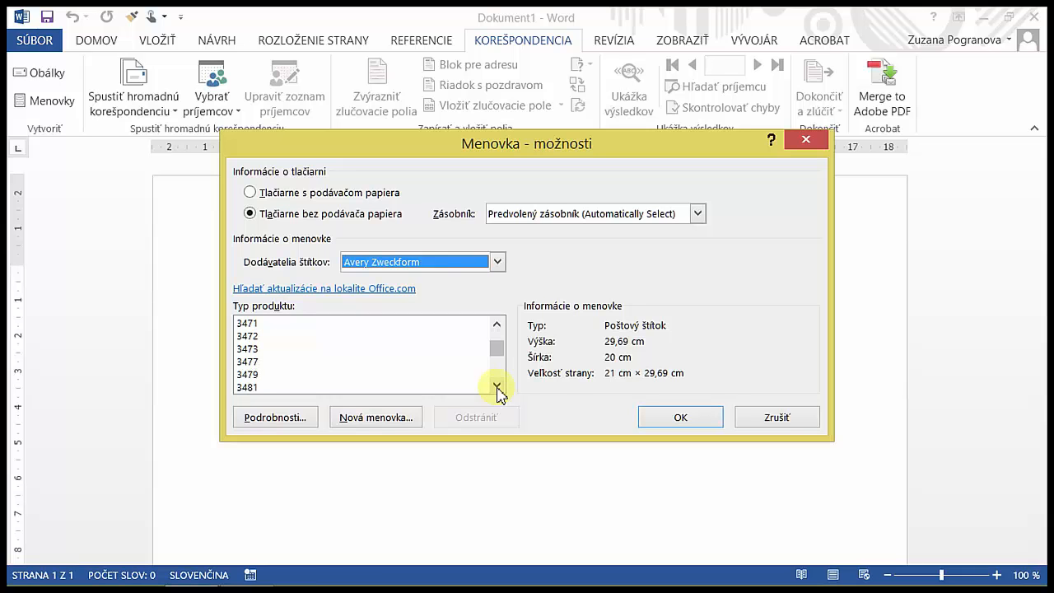
{"action": "left_click", "coordinate": [286, 375]}
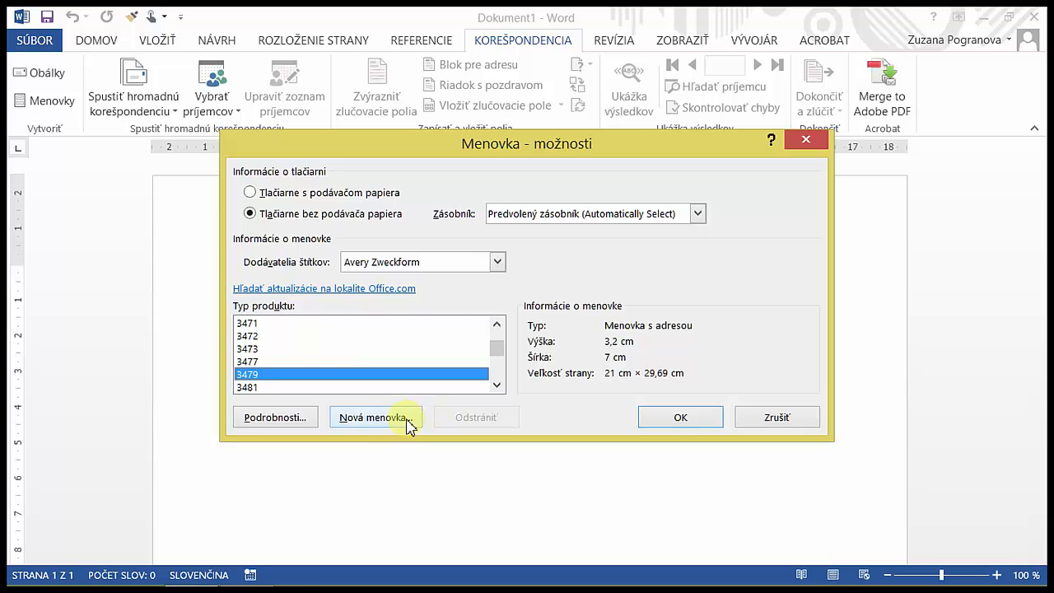
Create a new label based on 3479, name it Martinka_kalendar and set its top margin to 0 cm.
{"action": "left_click", "coordinate": [368, 426]}
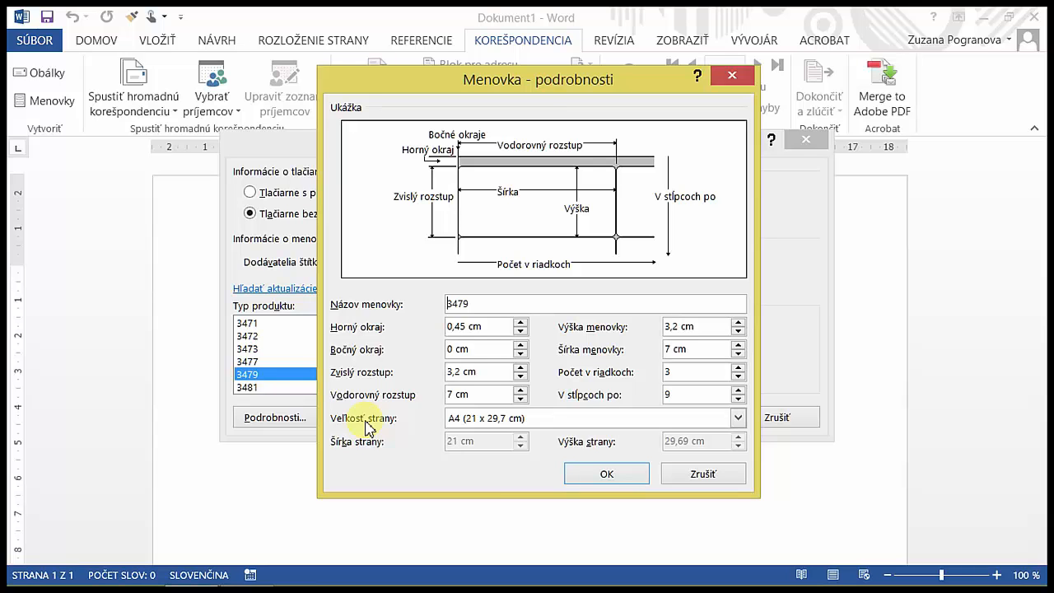
{"action": "left_click_drag", "start_coordinate": [477, 303], "coordinate": [444, 305]}
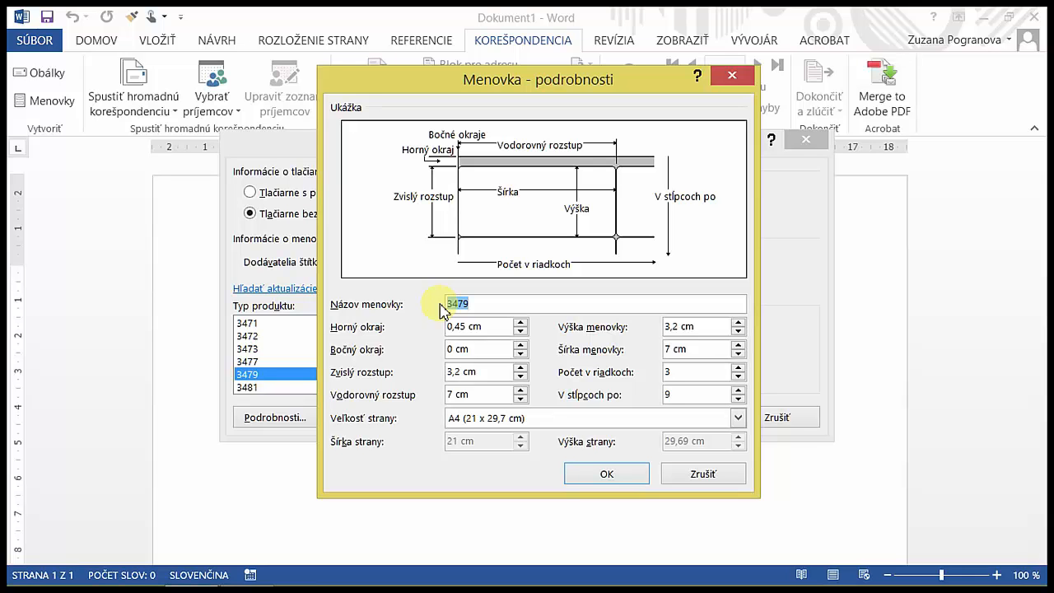
{"action": "type", "text": "Martinka_kalendar"}
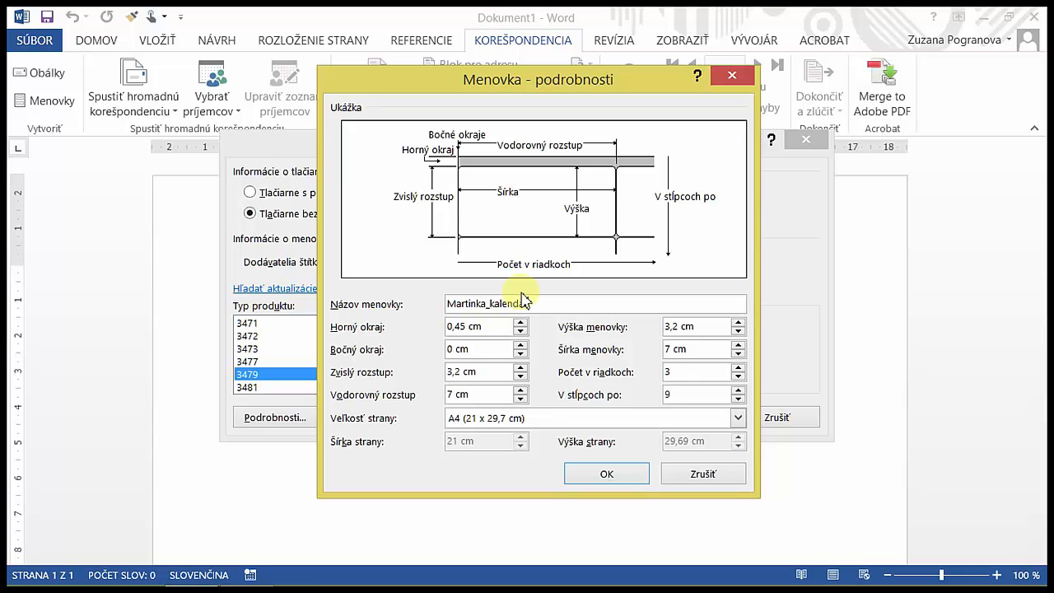
{"action": "left_click_drag", "start_coordinate": [447, 326], "coordinate": [467, 326]}
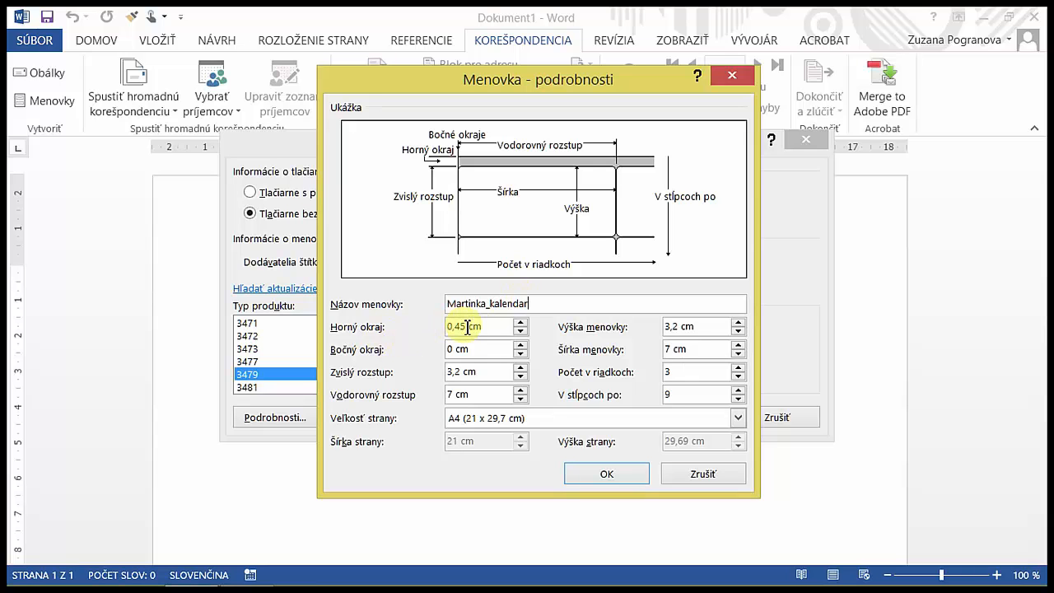
{"action": "type", "text": "0"}
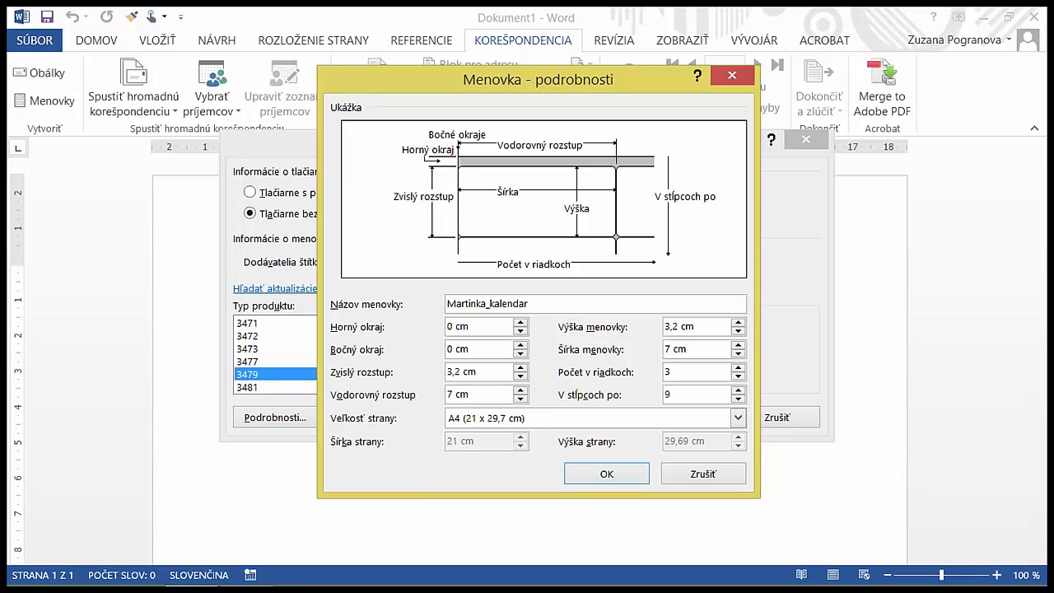
Set both the vertical pitch and the label height to 3,7 cm and try to save the custom label.
{"action": "left_click", "coordinate": [465, 374]}
{"action": "key", "text": "BackSpace"}
{"action": "type", "text": "7"}
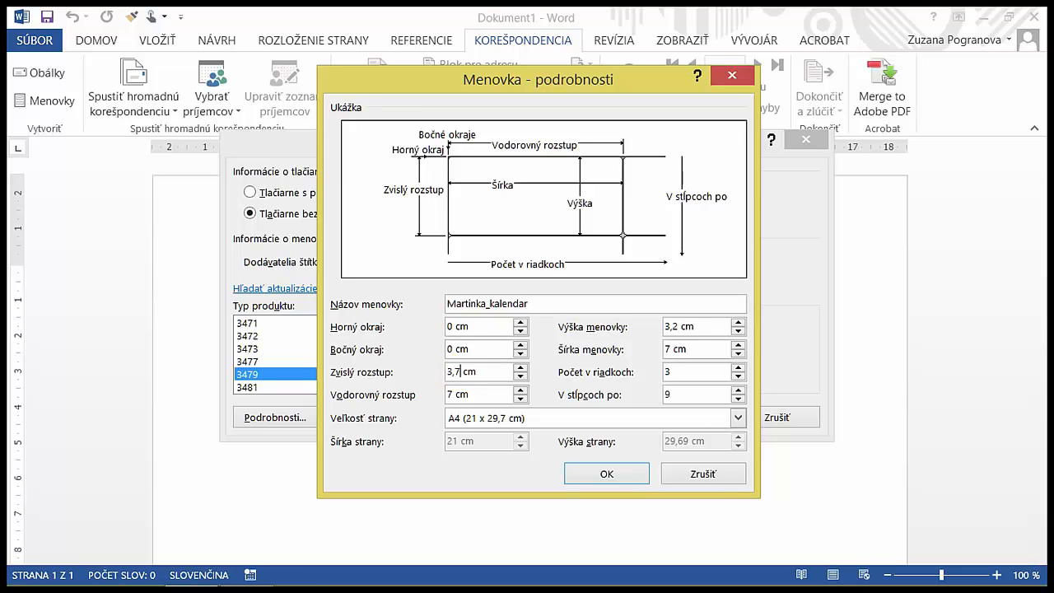
{"action": "left_click", "coordinate": [677, 326]}
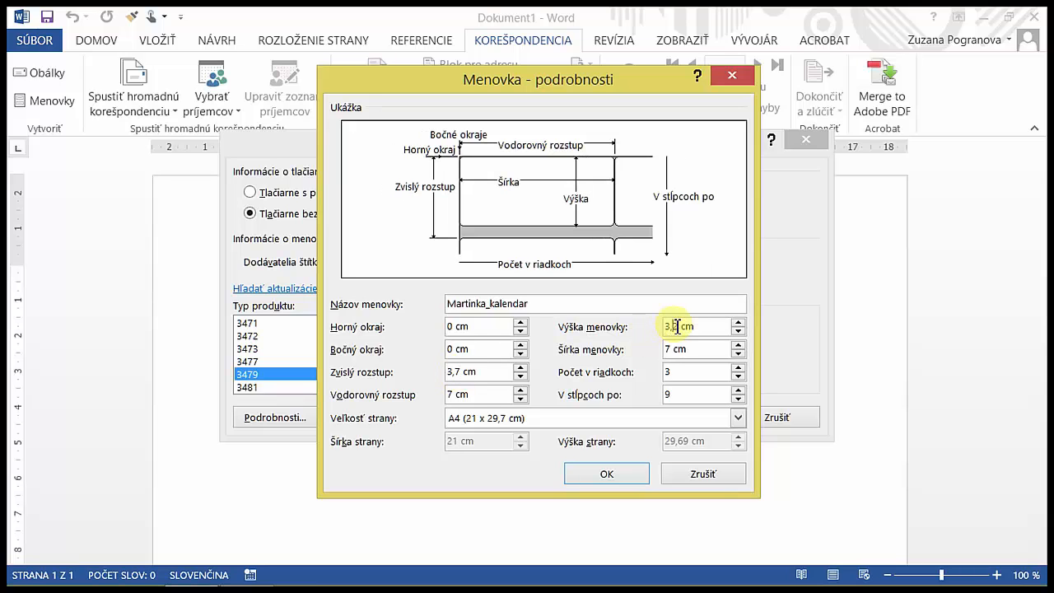
{"action": "key", "text": "BackSpace"}
{"action": "type", "text": "7"}
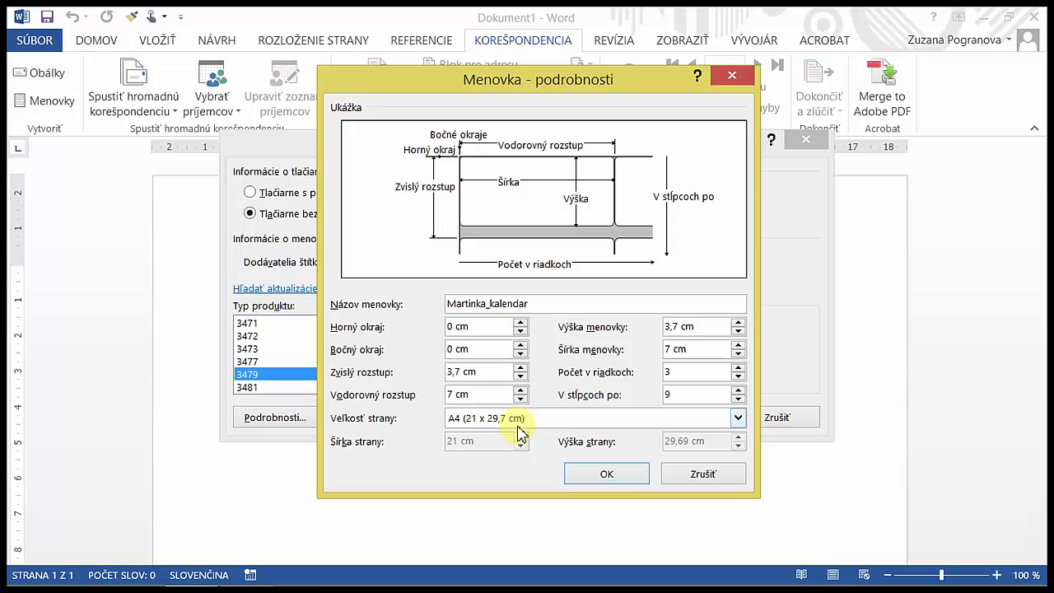
{"action": "left_click", "coordinate": [607, 474]}
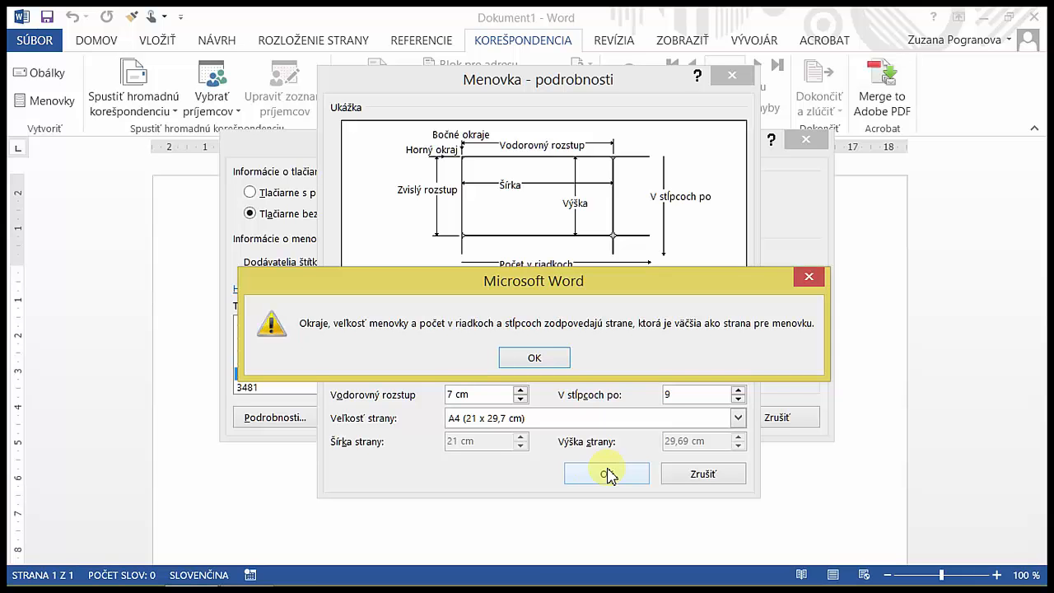
{"action": "left_click", "coordinate": [563, 362]}
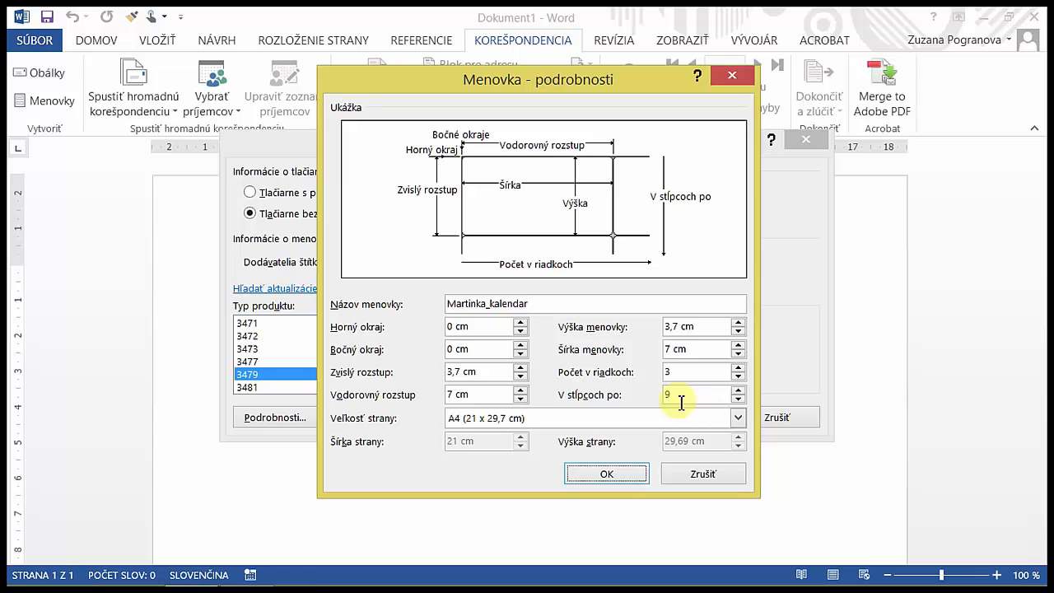
Set the number of labels down the page to 8, save the custom label and apply it to the document.
{"action": "left_click", "coordinate": [739, 400]}
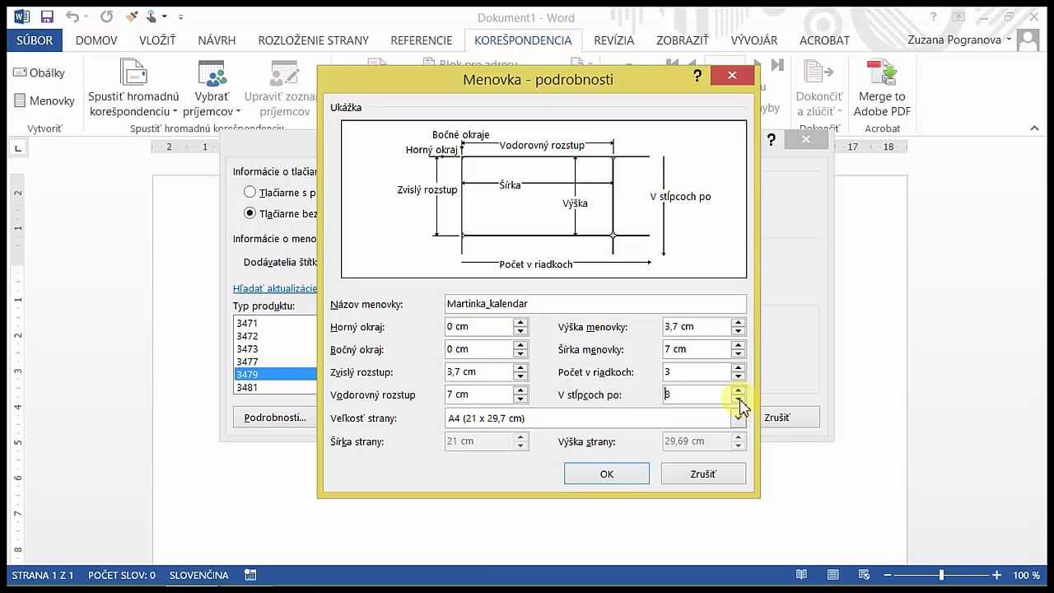
{"action": "left_click", "coordinate": [601, 484]}
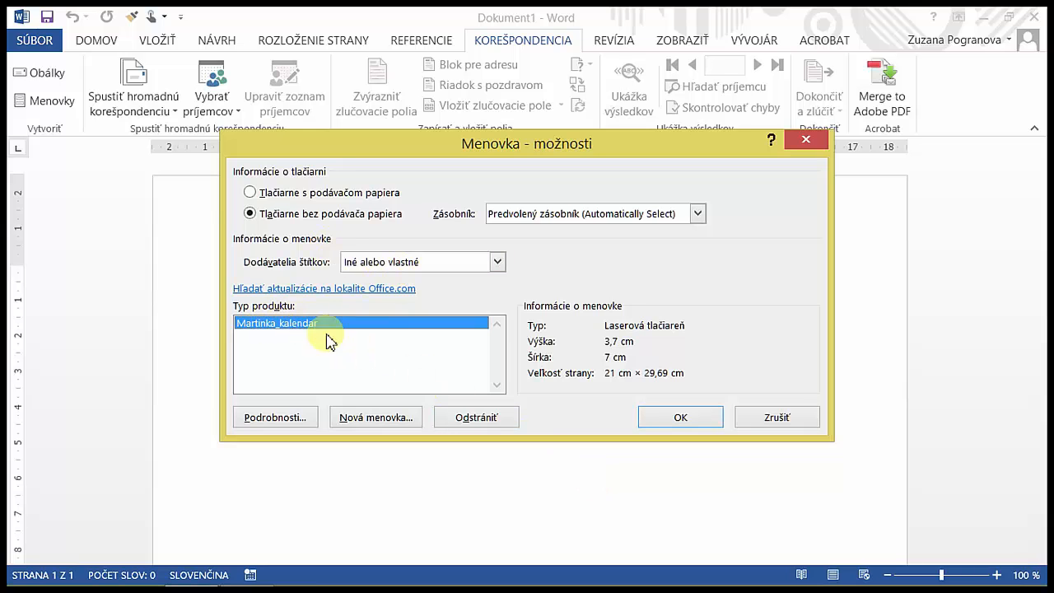
{"action": "left_click", "coordinate": [684, 420]}
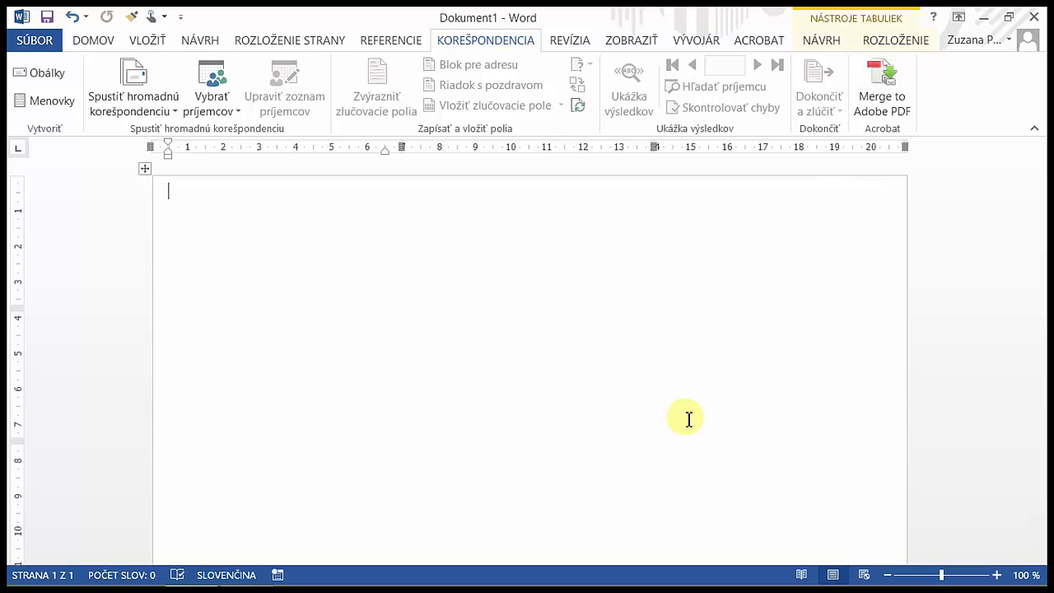
Attach the adresy workbook from the desktop folder nalepky na obalky as the existing recipient list, using the Adresy$ sheet with column headers.
{"action": "left_click", "coordinate": [212, 105]}
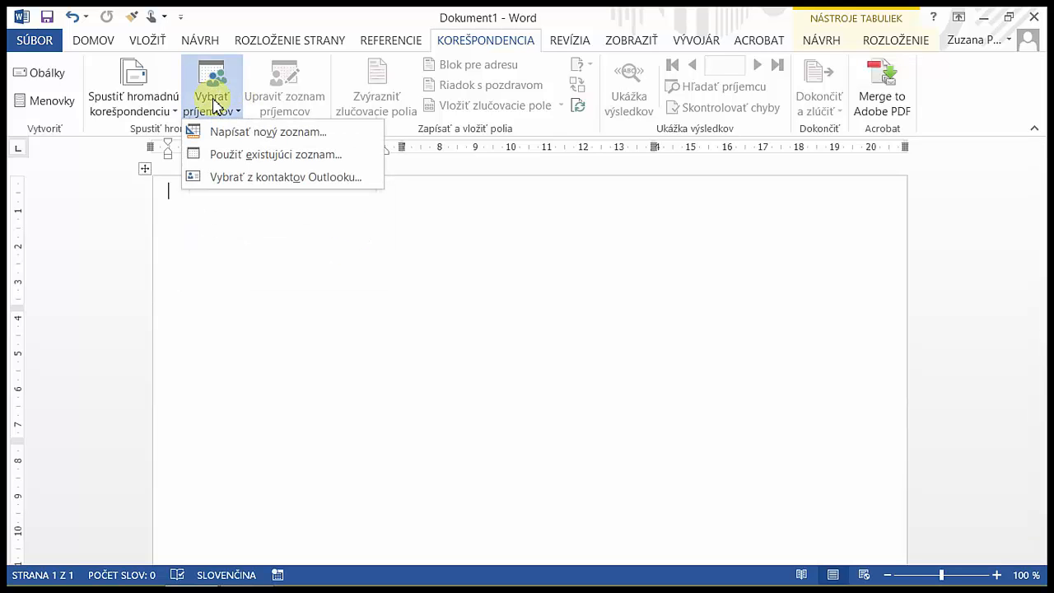
{"action": "left_click", "coordinate": [280, 156]}
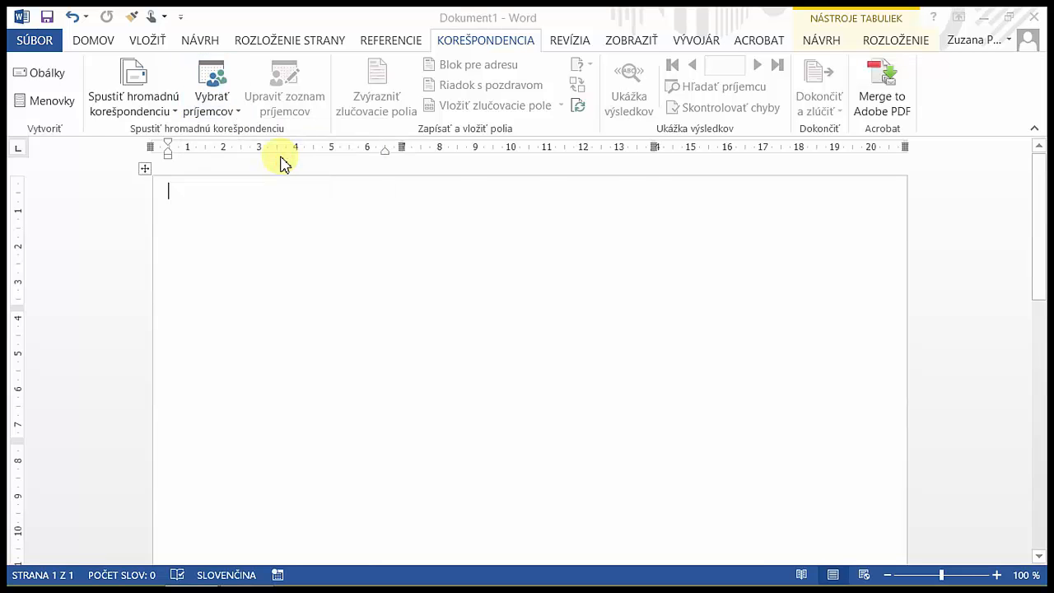
{"action": "left_click", "coordinate": [81, 275]}
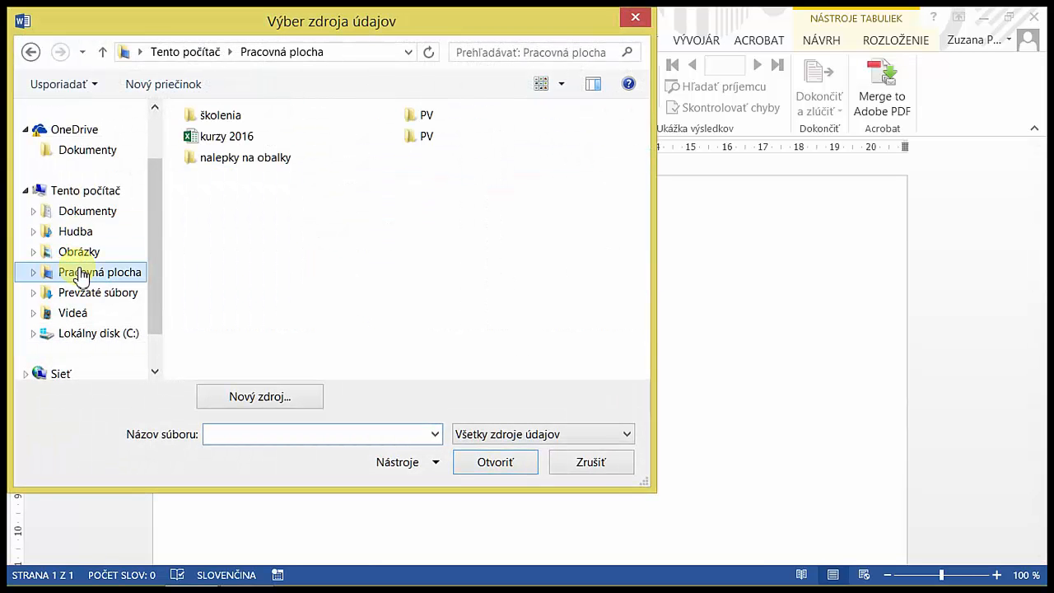
{"action": "double_click", "coordinate": [244, 159]}
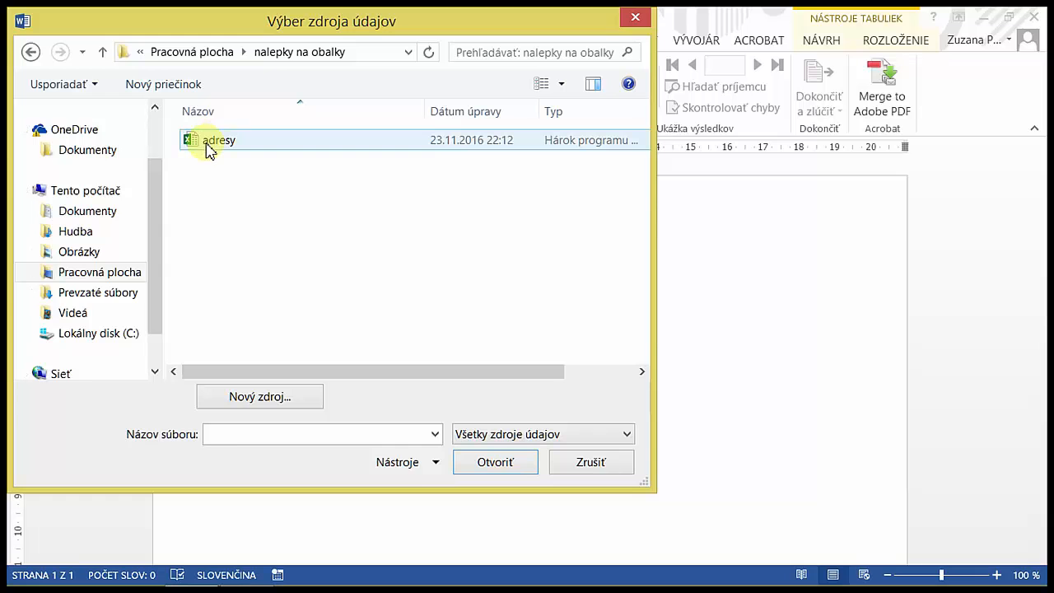
{"action": "double_click", "coordinate": [196, 144]}
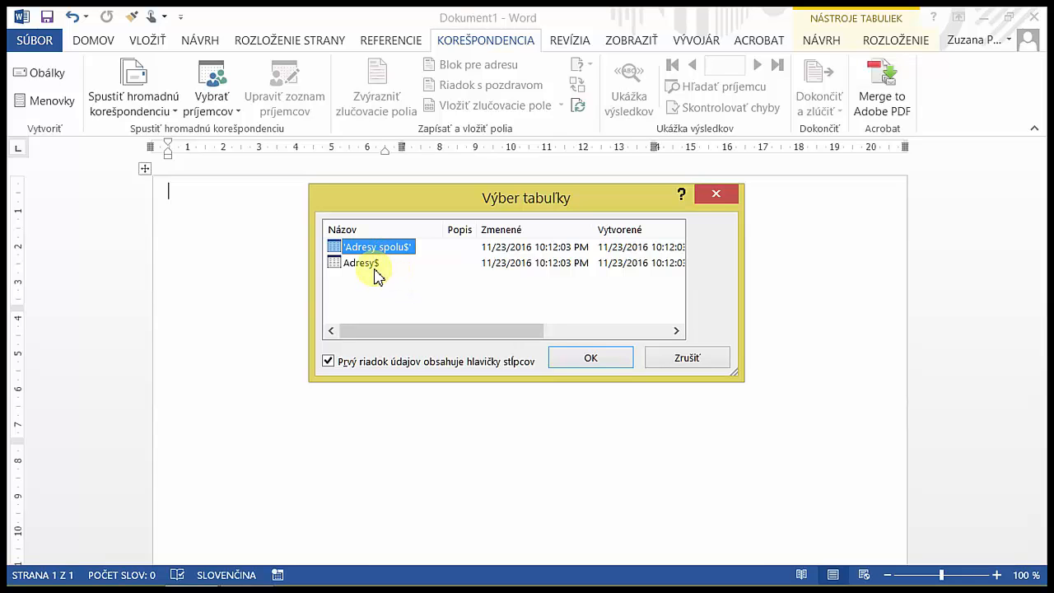
{"action": "left_click", "coordinate": [357, 264]}
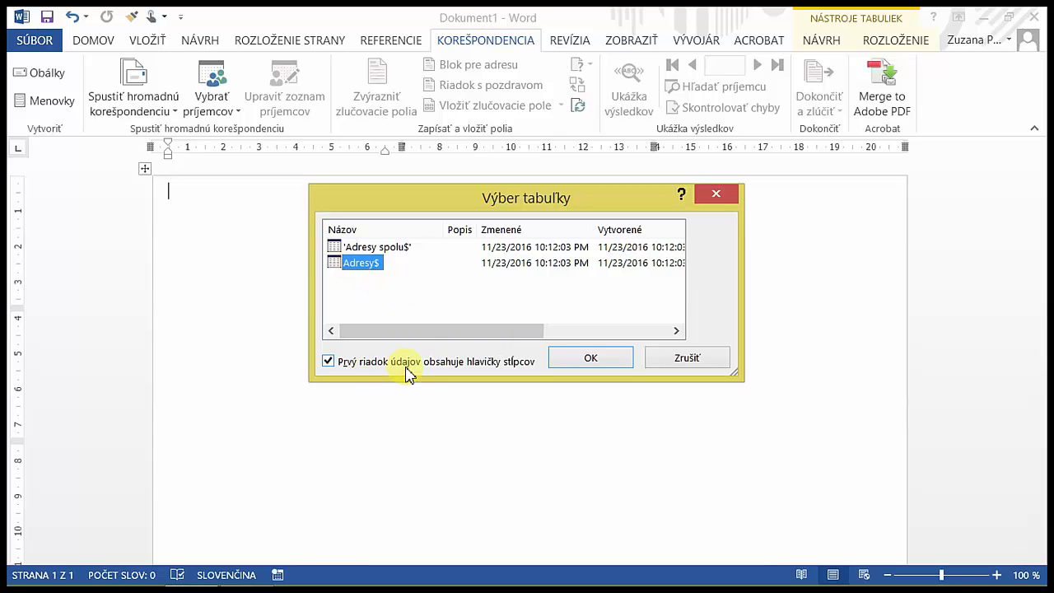
{"action": "left_click", "coordinate": [589, 363]}
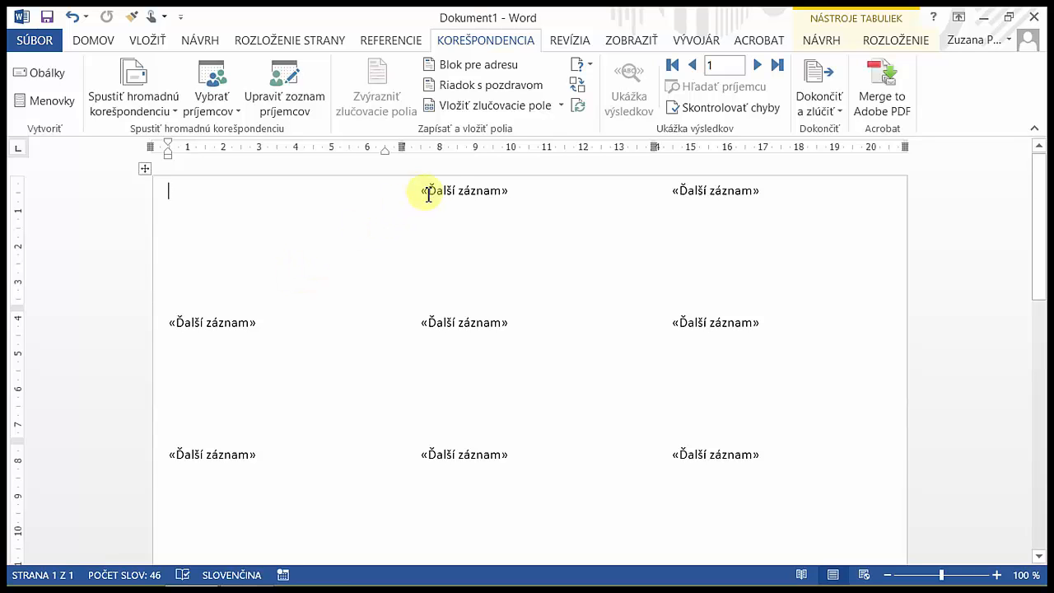
Insert the Meno and Priezvisko merge fields, separated by a space, on the first line of the first label and start a second line.
{"action": "left_click", "coordinate": [562, 107]}
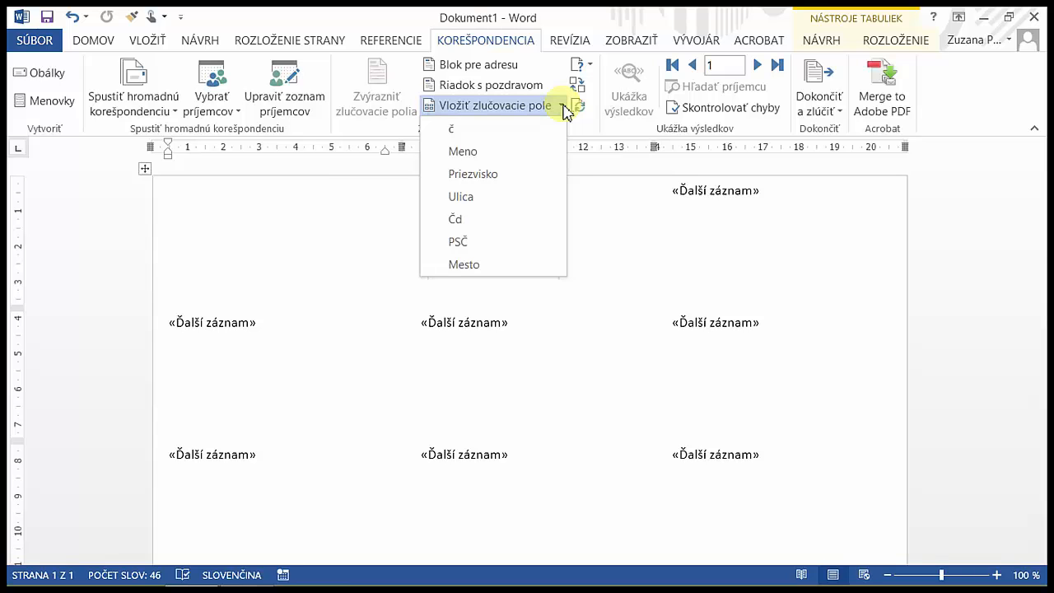
{"action": "left_click", "coordinate": [494, 153]}
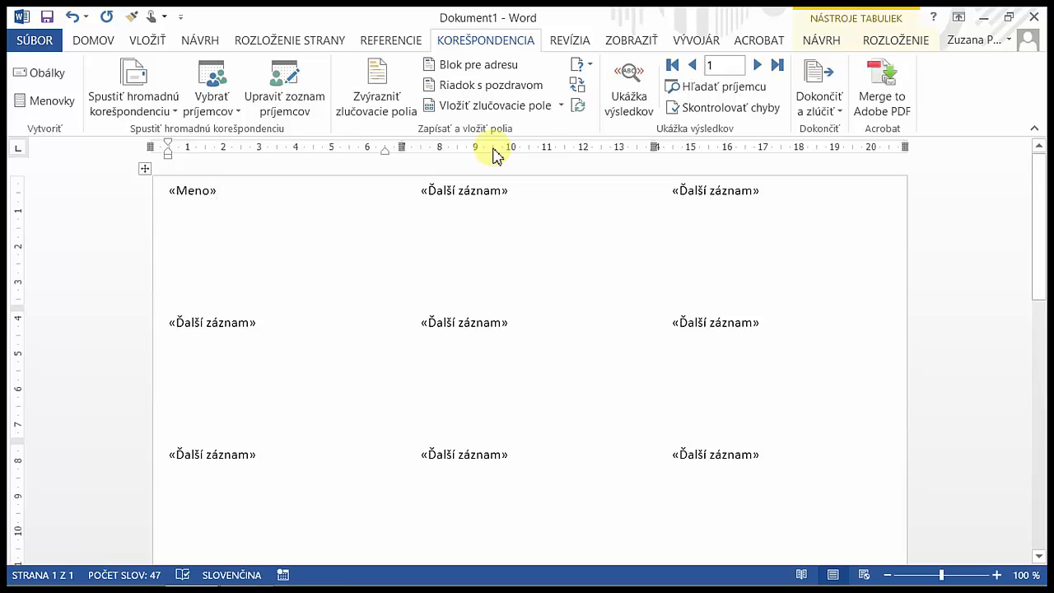
{"action": "left_click", "coordinate": [562, 105]}
{"action": "left_click", "coordinate": [513, 176]}
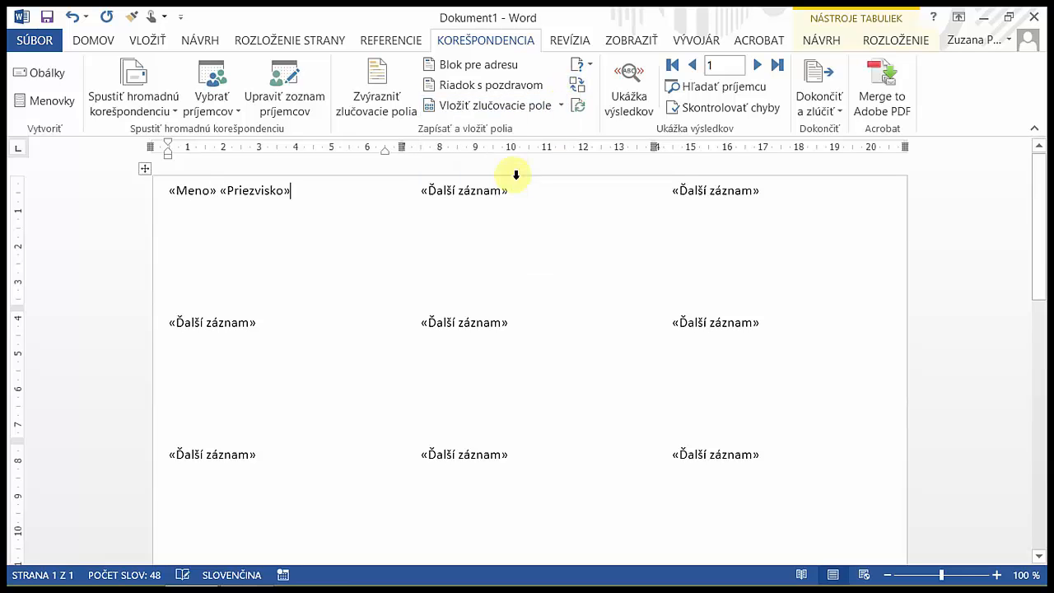
{"action": "key", "text": "Return"}
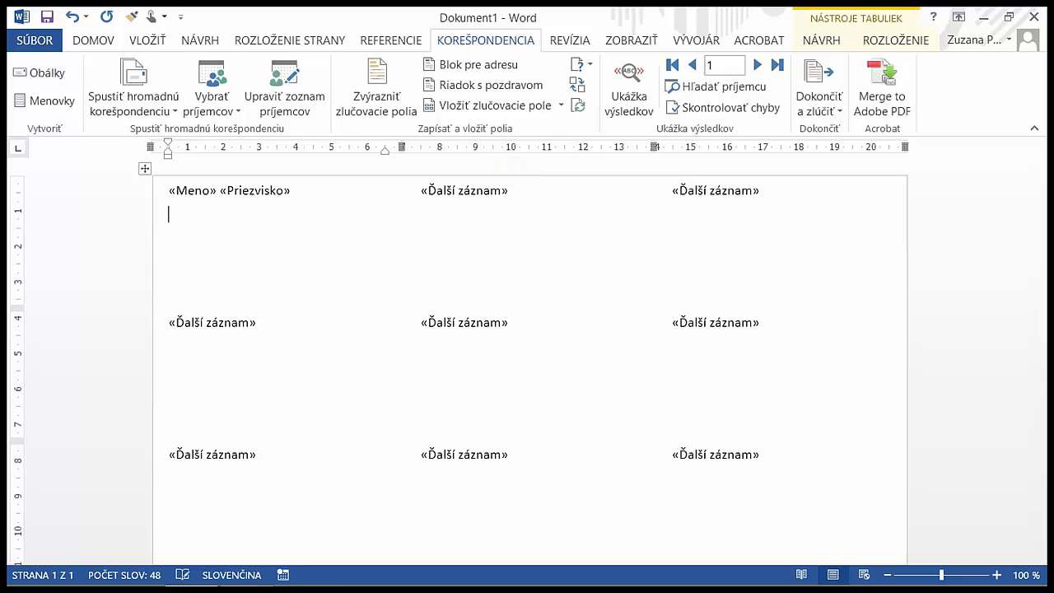
Insert the Ulica and Čd merge fields, separated by a space, on the second line of the first label and start a third line.
{"action": "left_click", "coordinate": [561, 109]}
{"action": "left_click", "coordinate": [513, 195]}
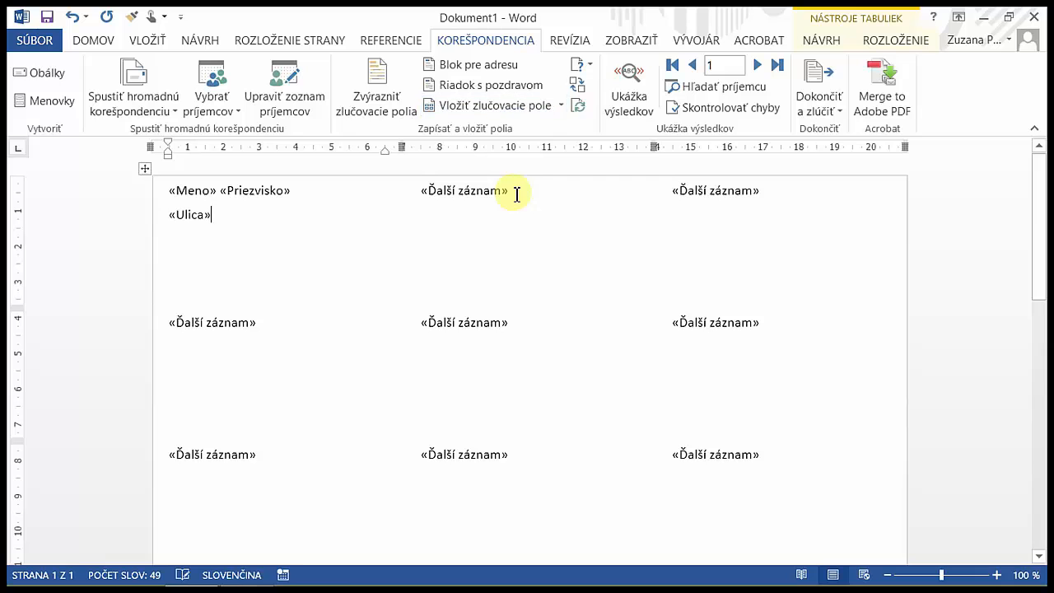
{"action": "left_click", "coordinate": [561, 105]}
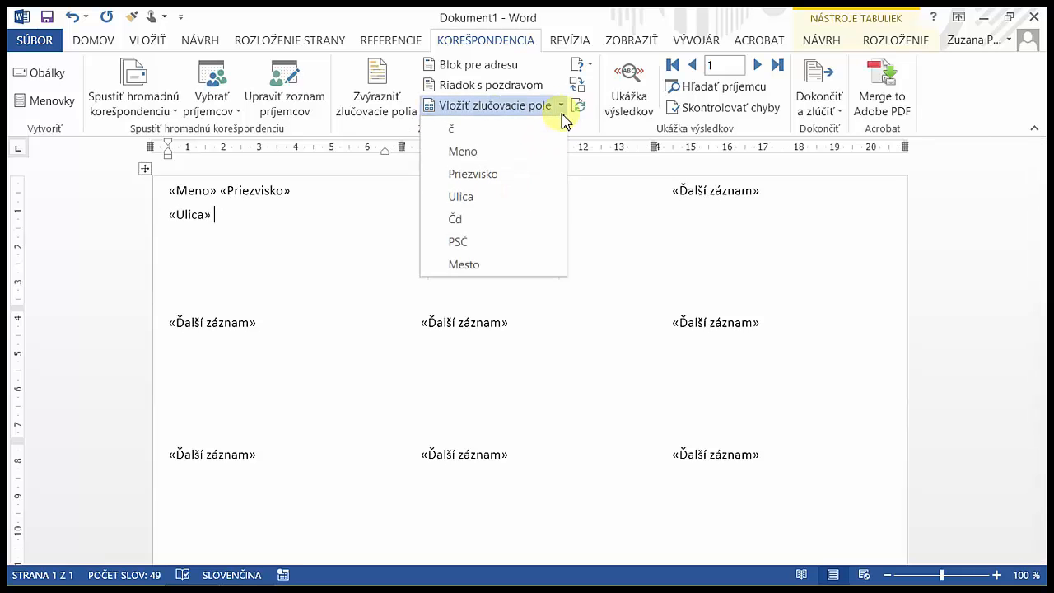
{"action": "left_click", "coordinate": [498, 219]}
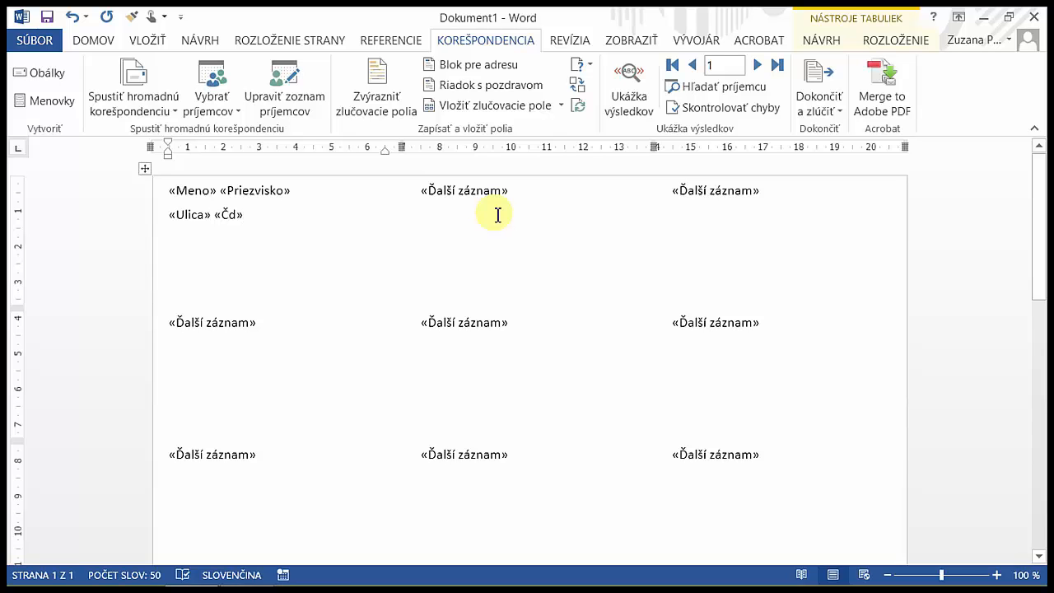
{"action": "key", "text": "Return"}
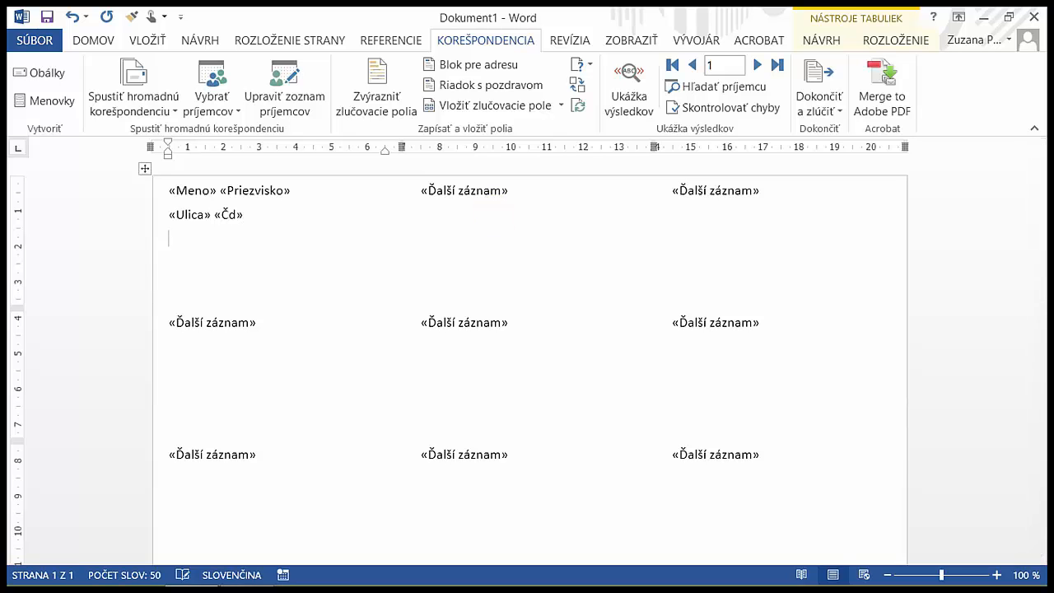
Insert the PSČ and Mesto merge fields, separated by spaces, on the third line of the first label.
{"action": "left_click", "coordinate": [563, 111]}
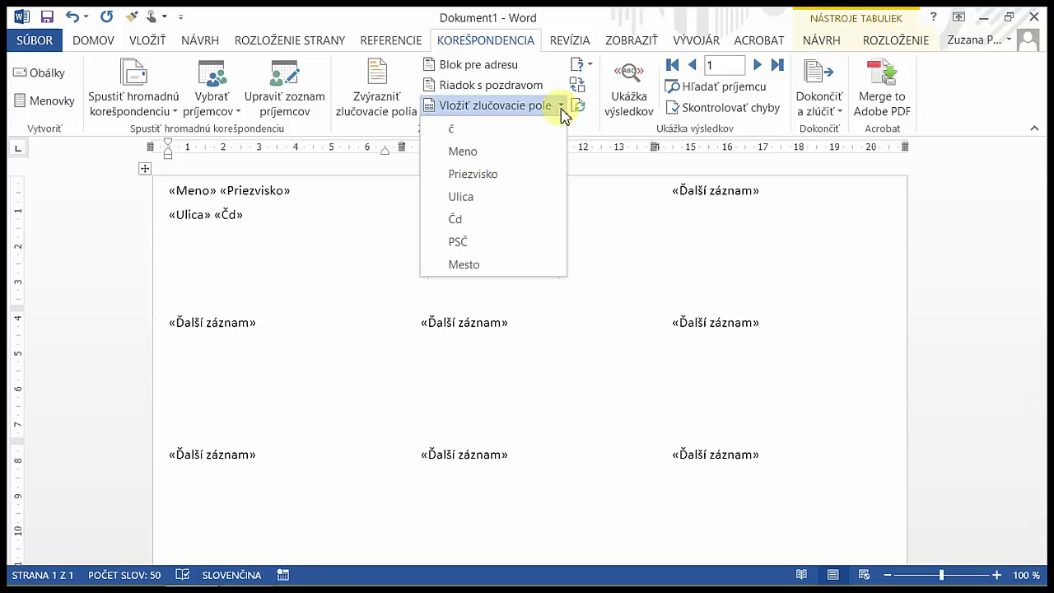
{"action": "left_click", "coordinate": [496, 237]}
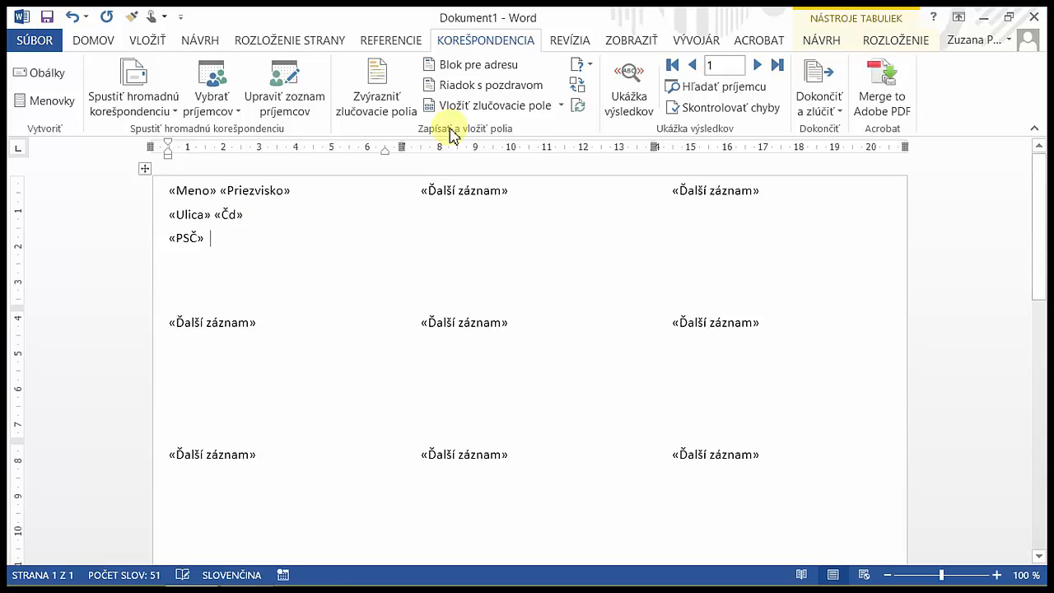
{"action": "left_click", "coordinate": [562, 106]}
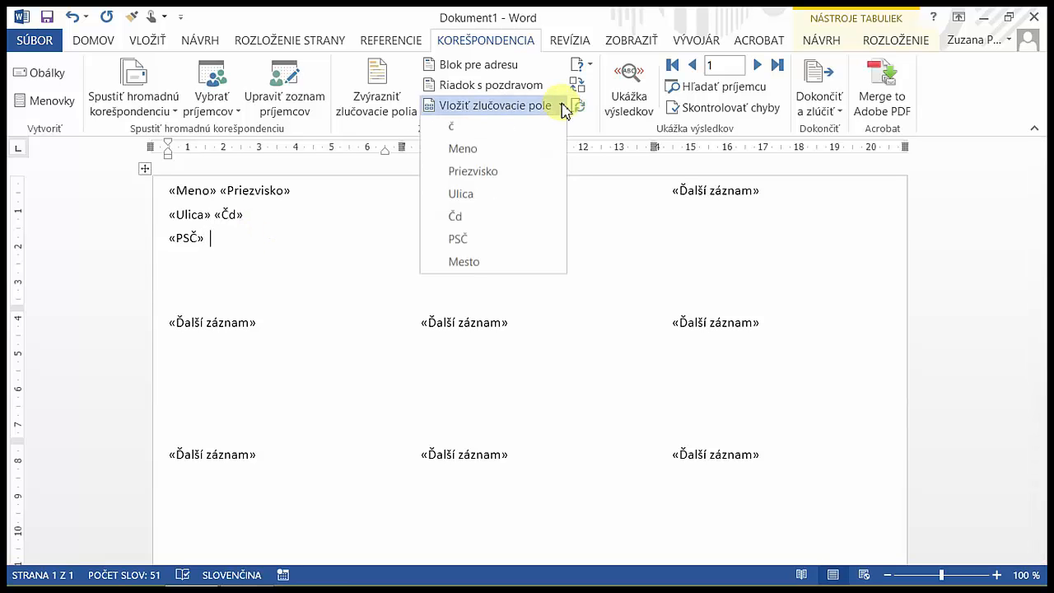
{"action": "left_click", "coordinate": [500, 261]}
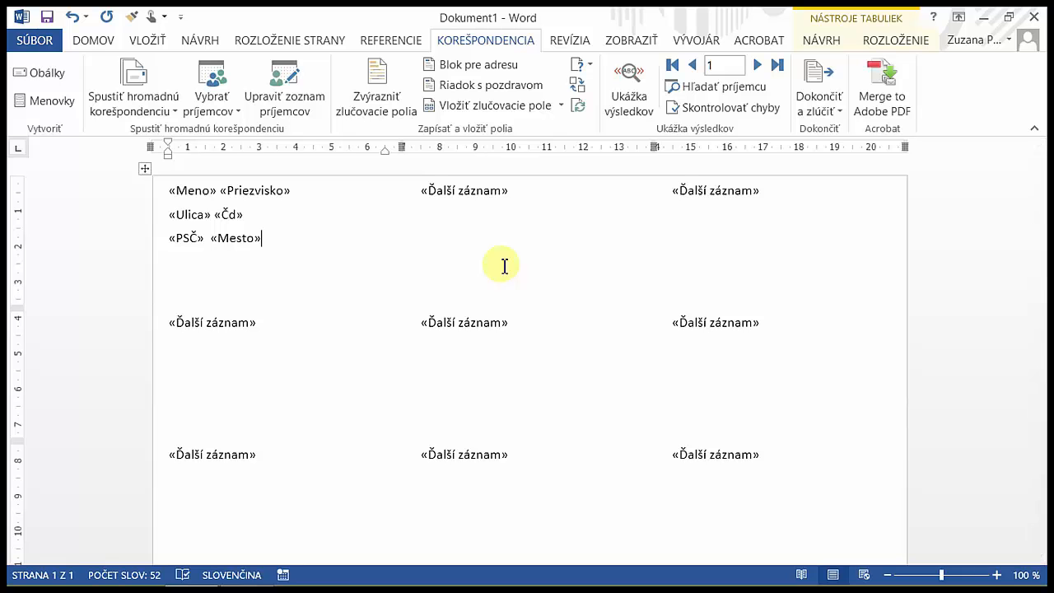
Update all labels so the address fields of the first label are copied to every other label.
{"action": "left_click", "coordinate": [97, 40]}
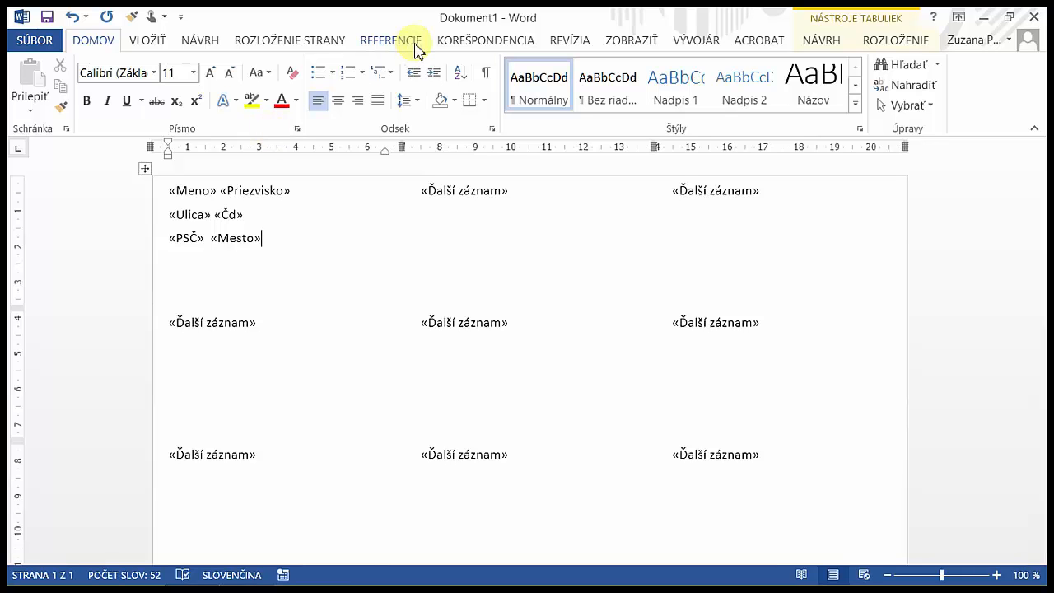
{"action": "left_click", "coordinate": [460, 41]}
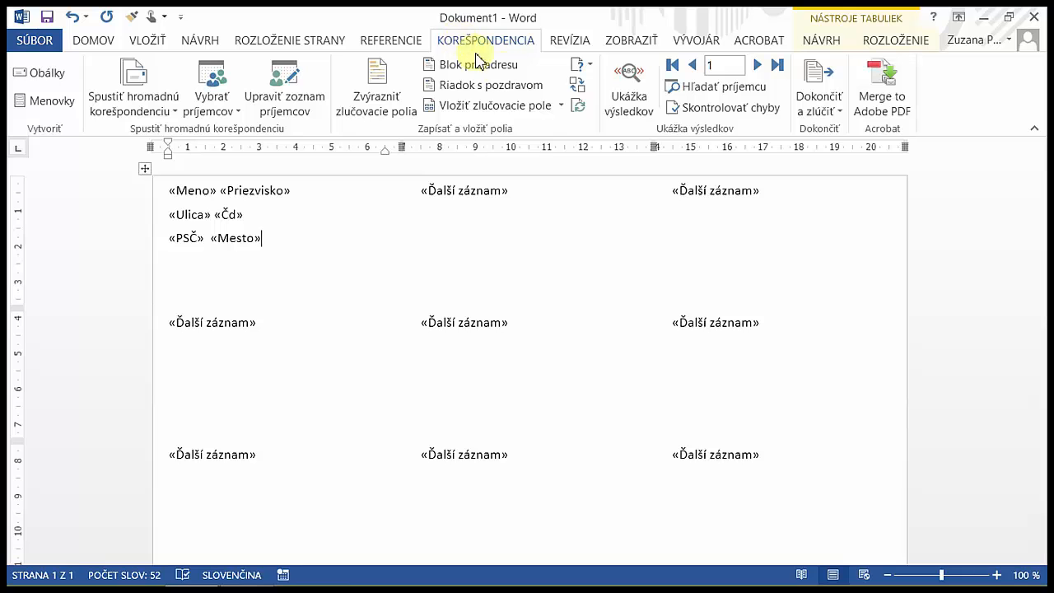
{"action": "left_click", "coordinate": [579, 107]}
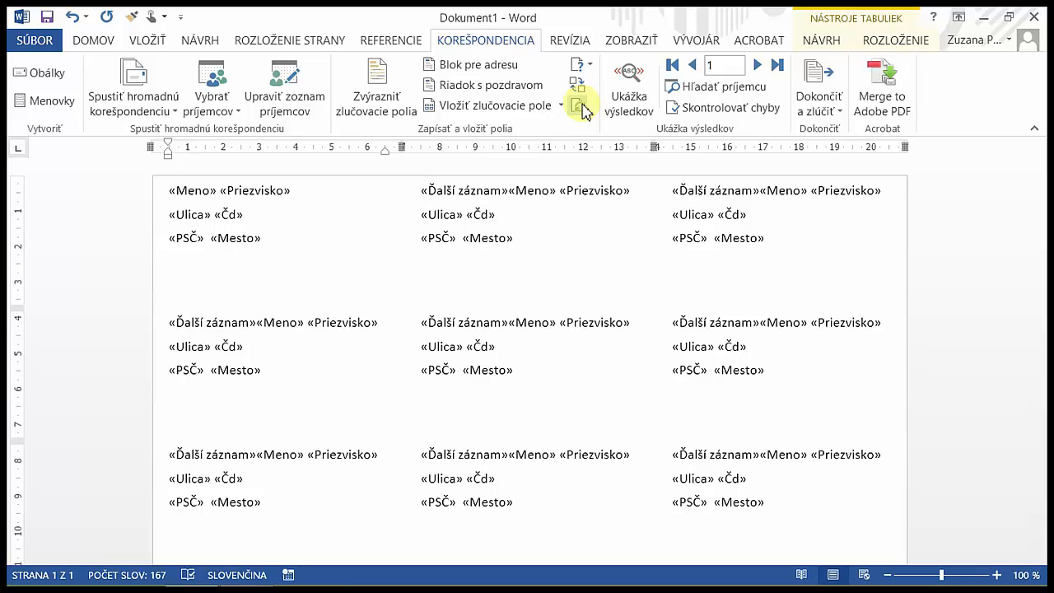
Add a line reading "Váž. pán/pani" above the Meno field in the first label and update all labels with it.
{"action": "left_click", "coordinate": [174, 193]}
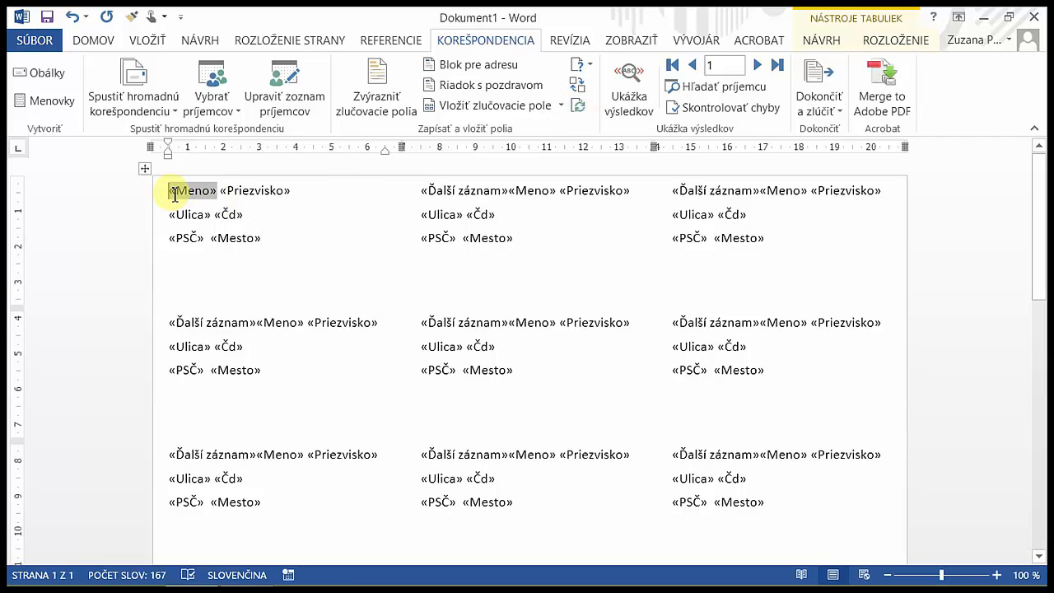
{"action": "type", "text": "Vá"}
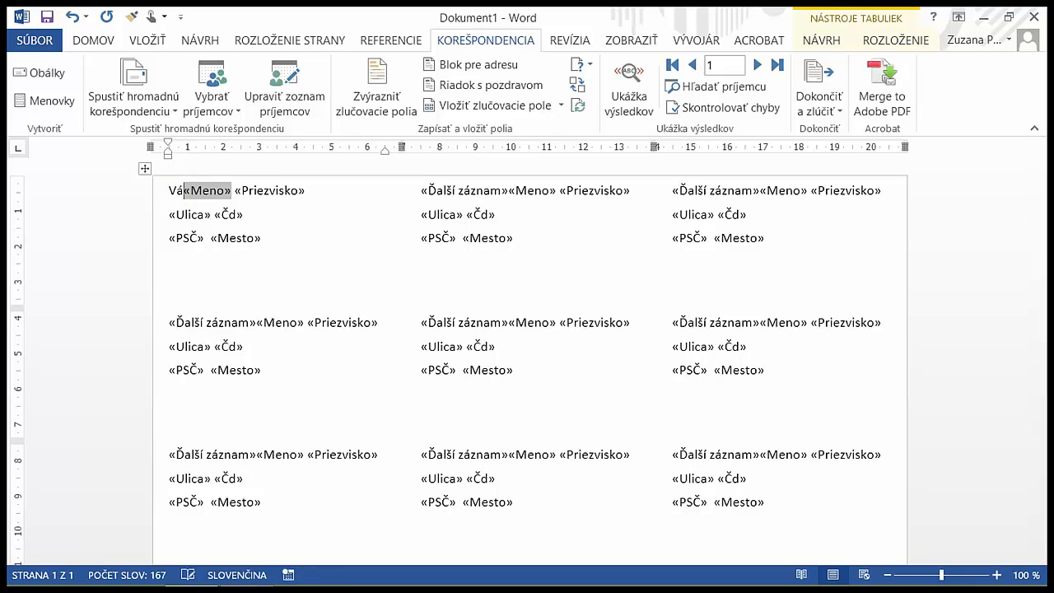
{"action": "type", "text": "ž. "}
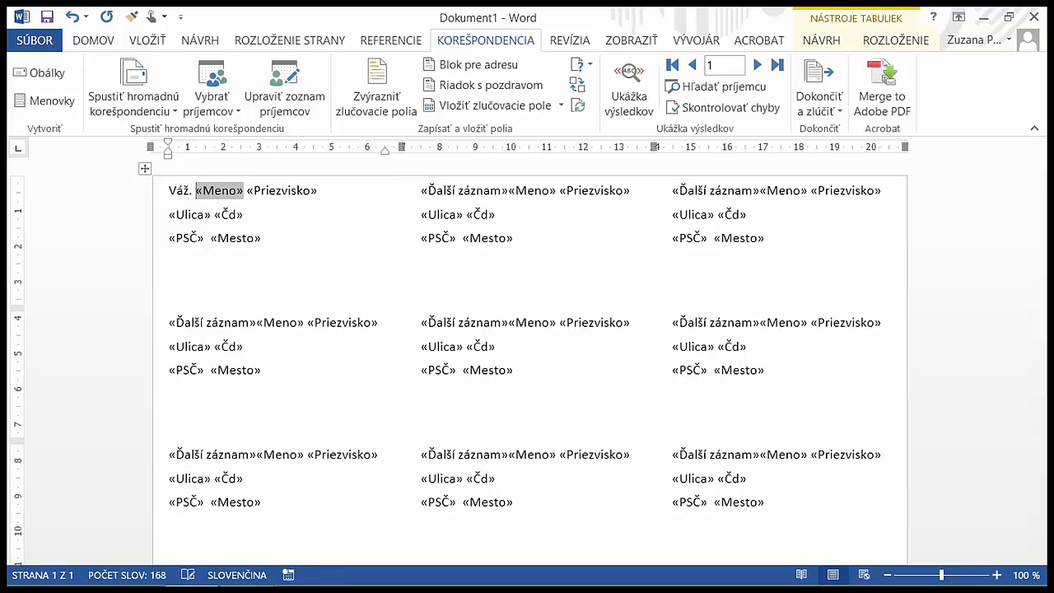
{"action": "type", "text": "pán/p"}
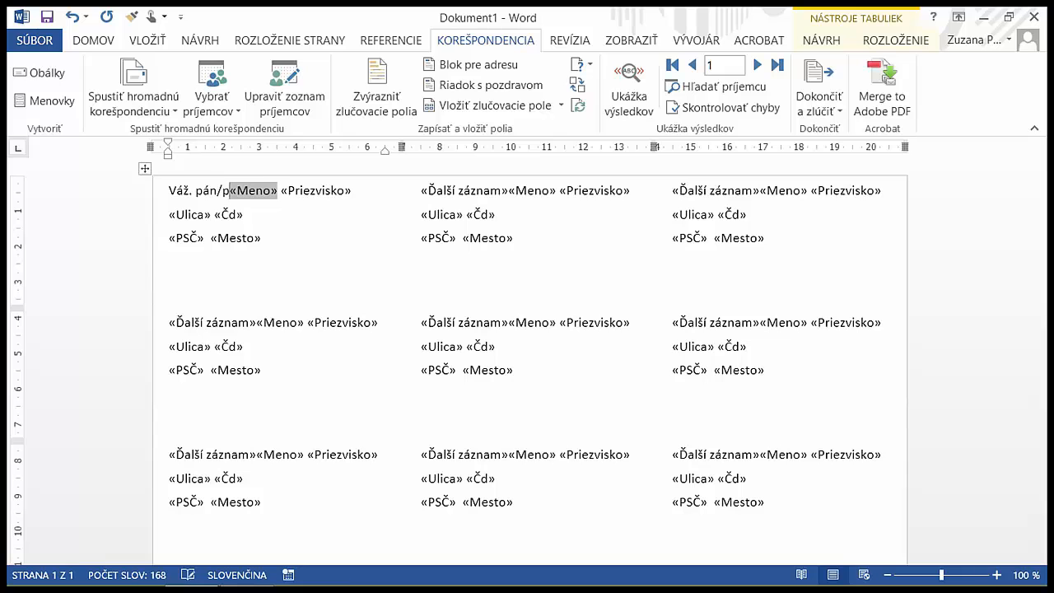
{"action": "type", "text": "ani"}
{"action": "key", "text": "Return"}
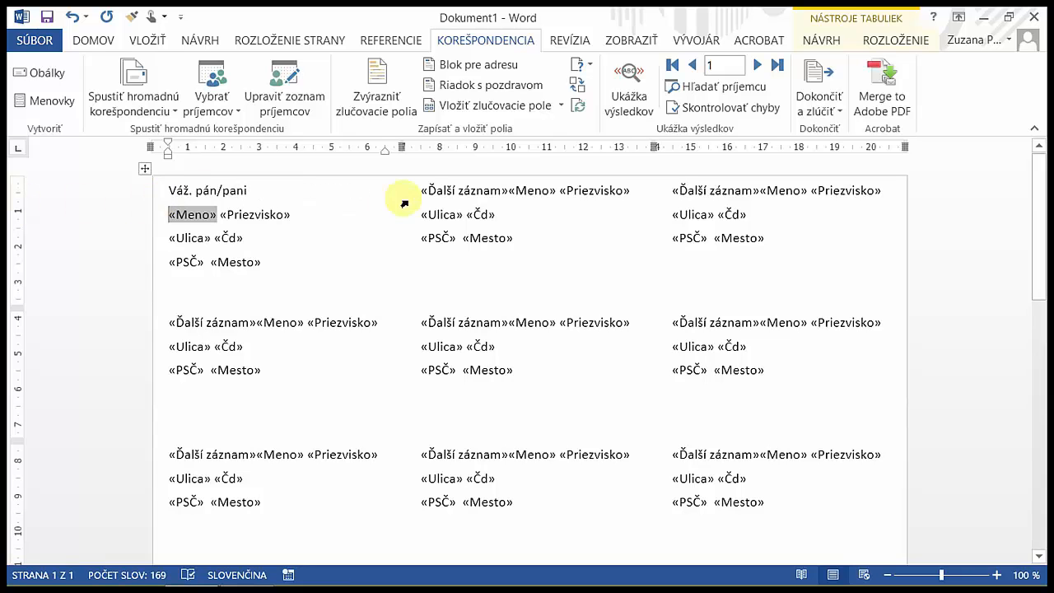
{"action": "left_click", "coordinate": [581, 108]}
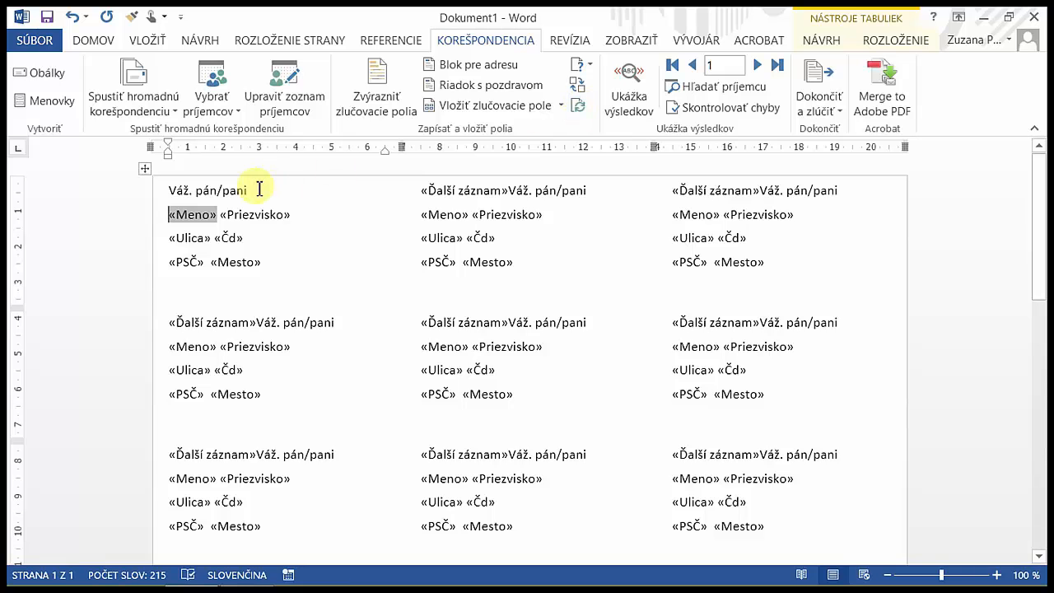
Delete the "Váž. pán/pani" line from the first label.
{"action": "left_click_drag", "start_coordinate": [256, 189], "coordinate": [175, 196]}
{"action": "key", "text": "Delete"}
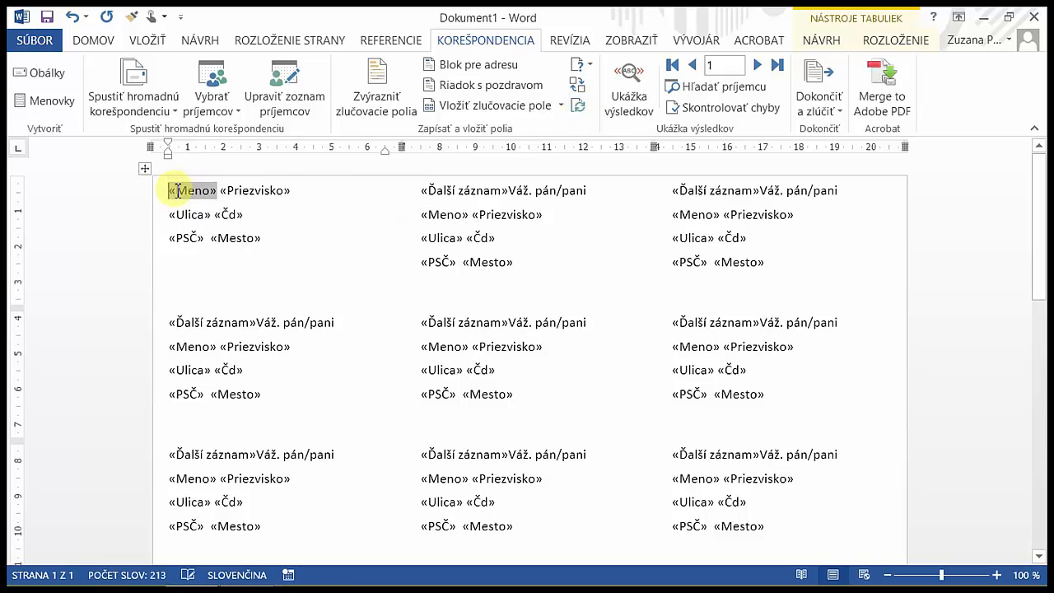
Make the Meno and Priezvisko fields of the first label bold and update all labels to match.
{"action": "left_click_drag", "start_coordinate": [308, 195], "coordinate": [176, 199]}
{"action": "key", "text": "ctrl+b"}
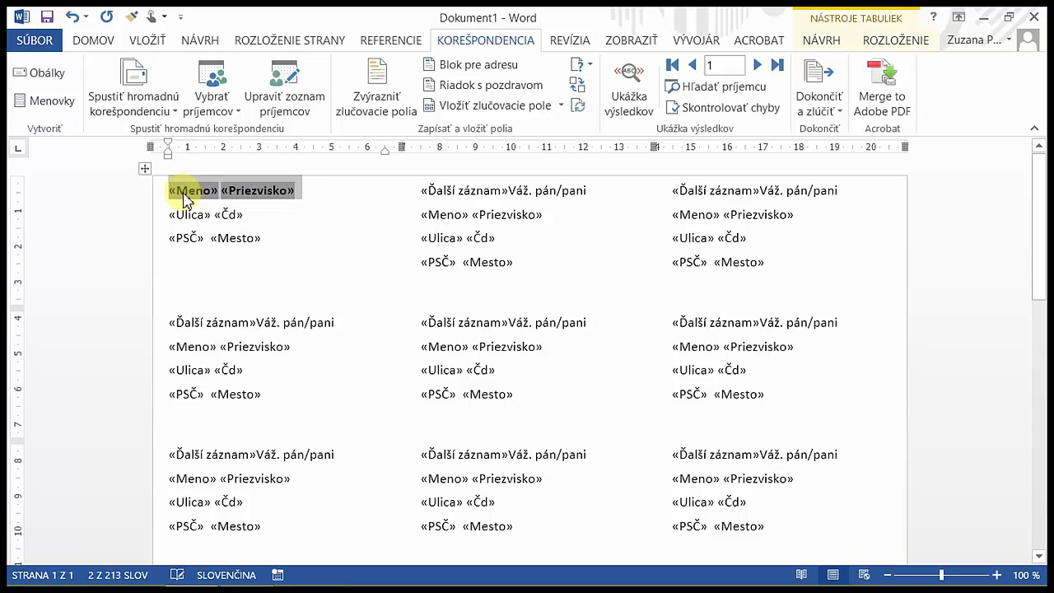
{"action": "left_click", "coordinate": [578, 106]}
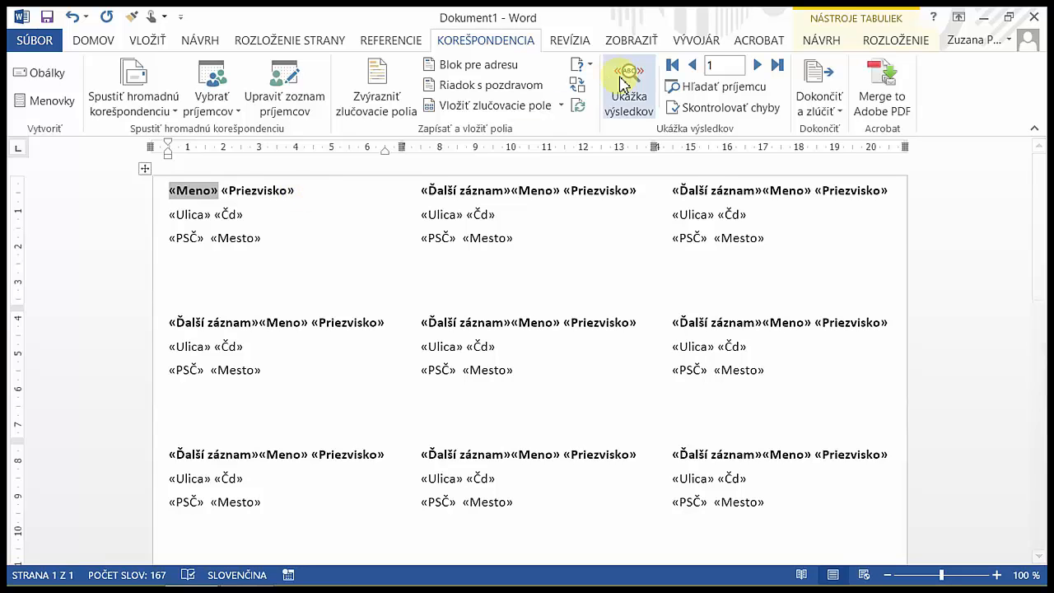
Finish the merge by creating editable individual labels in a new document from all records (Všetky).
{"action": "left_click", "coordinate": [840, 115]}
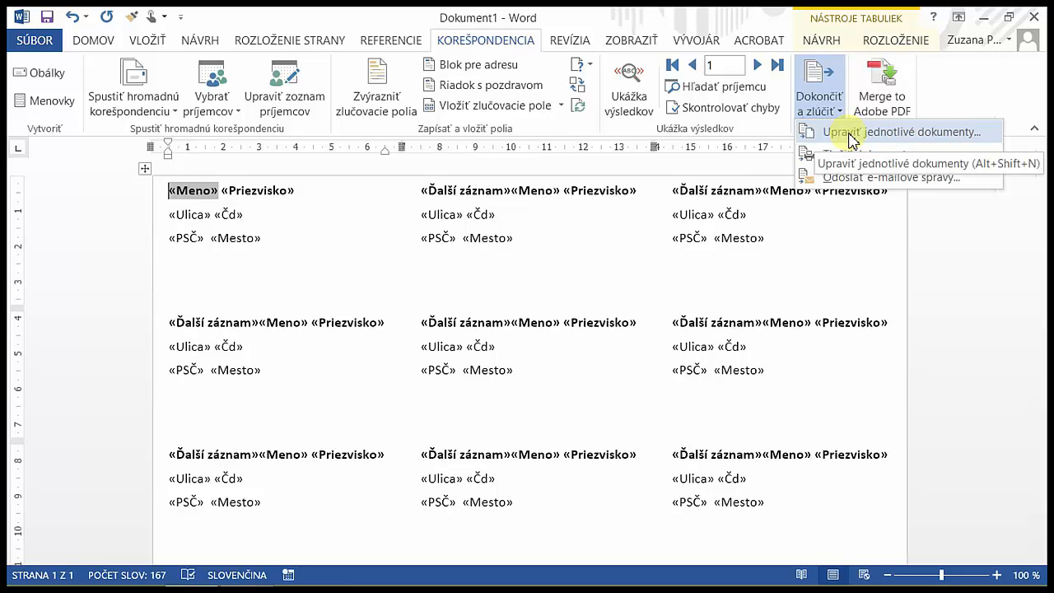
{"action": "left_click", "coordinate": [852, 133]}
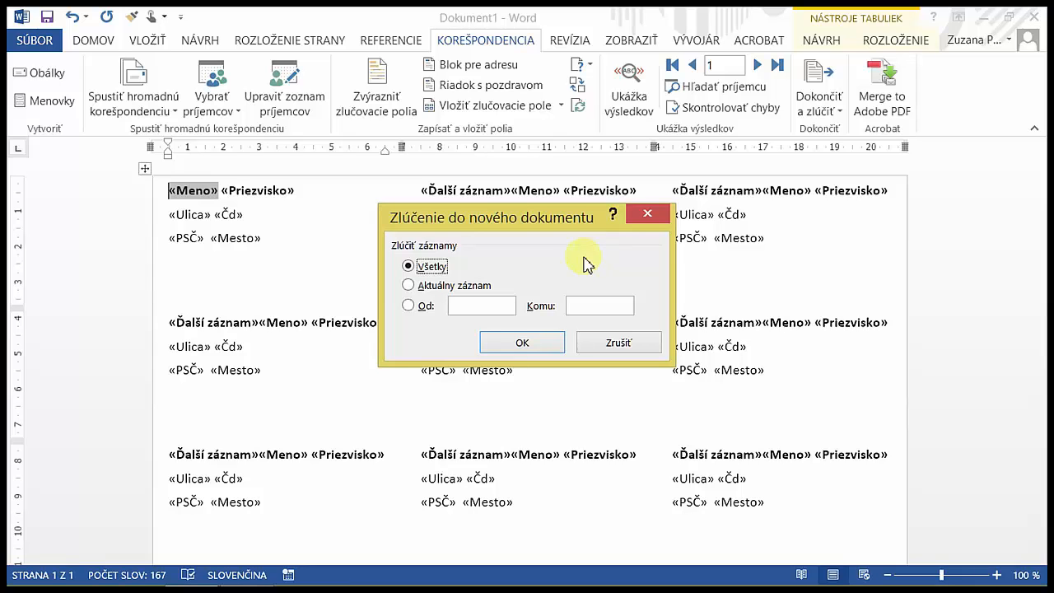
{"action": "left_click", "coordinate": [530, 344]}
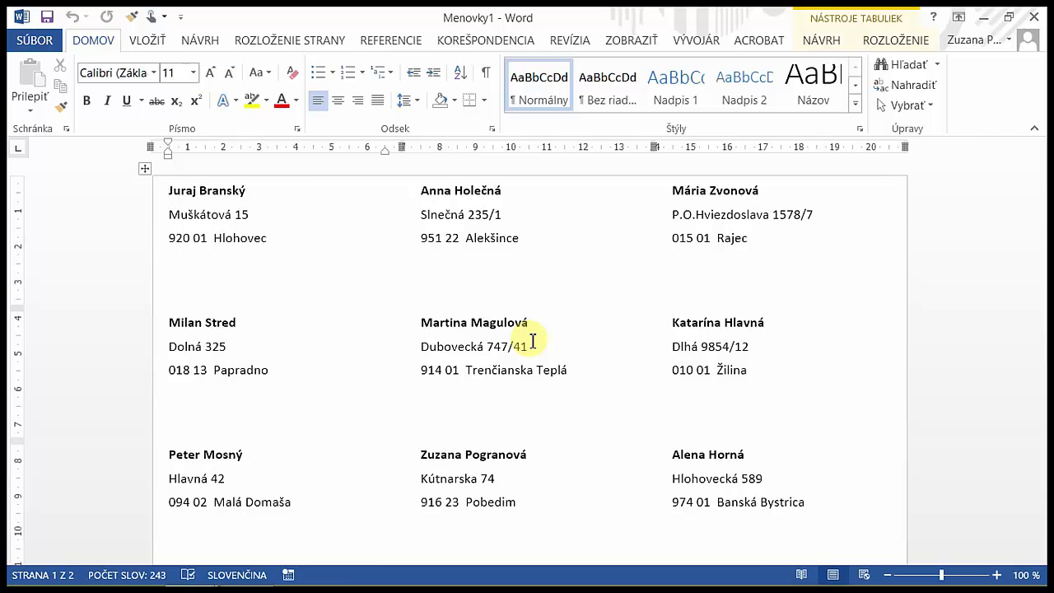
Review the merged address labels on both pages and check how they look in the print preview.
{"action": "key", "text": "Page_Down"}
{"action": "key", "text": "Page_Down"}
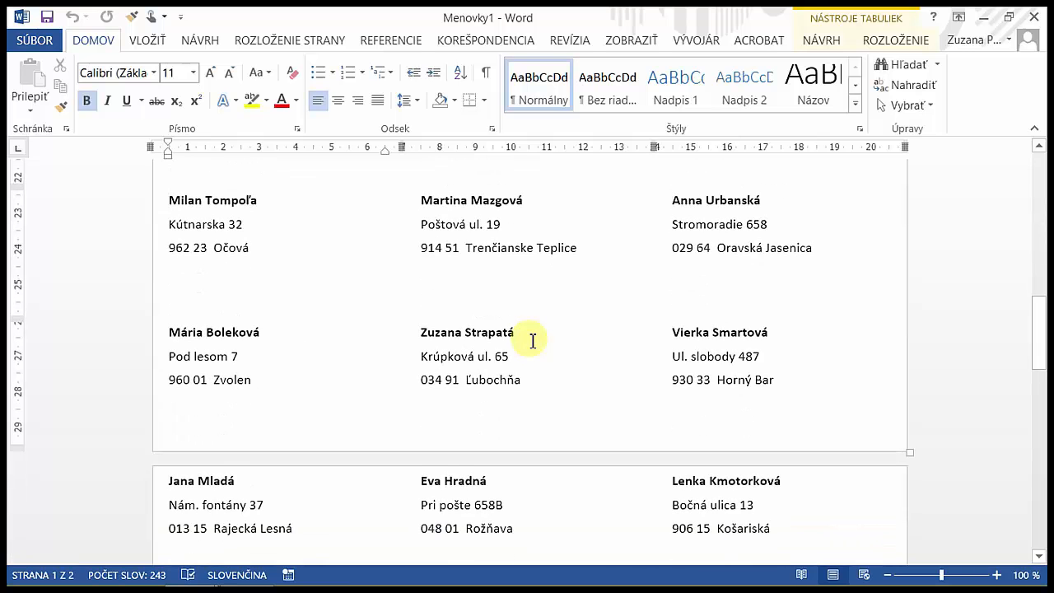
{"action": "key", "text": "Page_Down"}
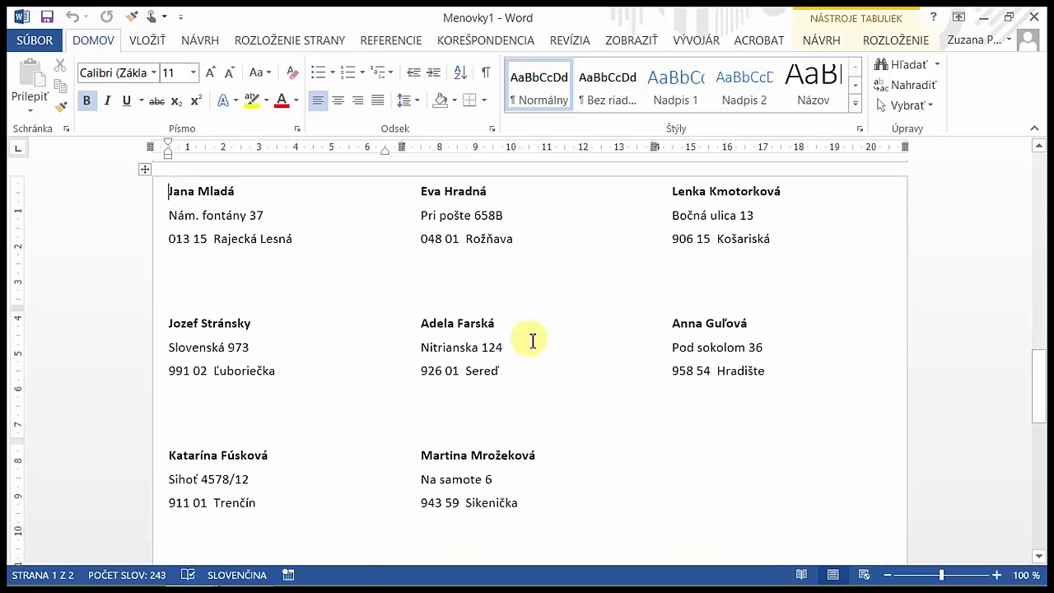
{"action": "key", "text": "Page_Up"}
{"action": "key", "text": "Page_Up"}
{"action": "key", "text": "Page_Up"}
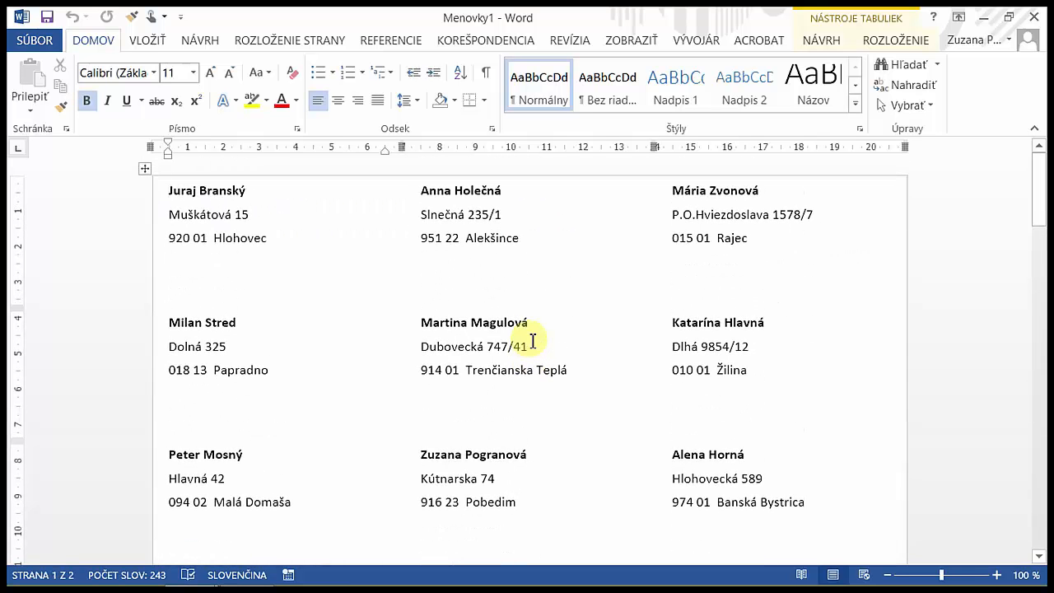
{"action": "key", "text": "ctrl+p"}
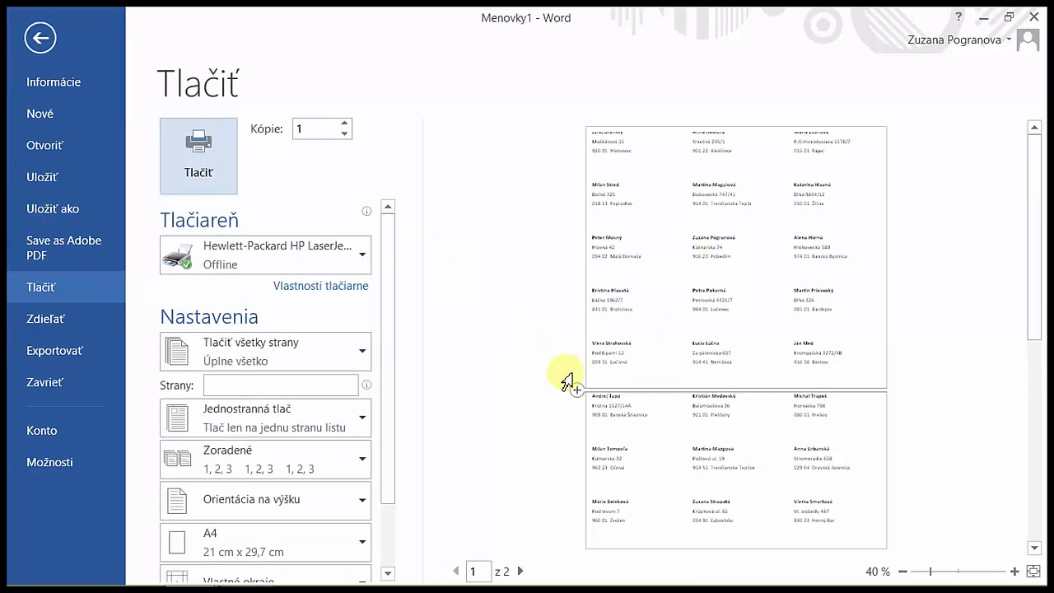
{"action": "left_click", "coordinate": [43, 39]}
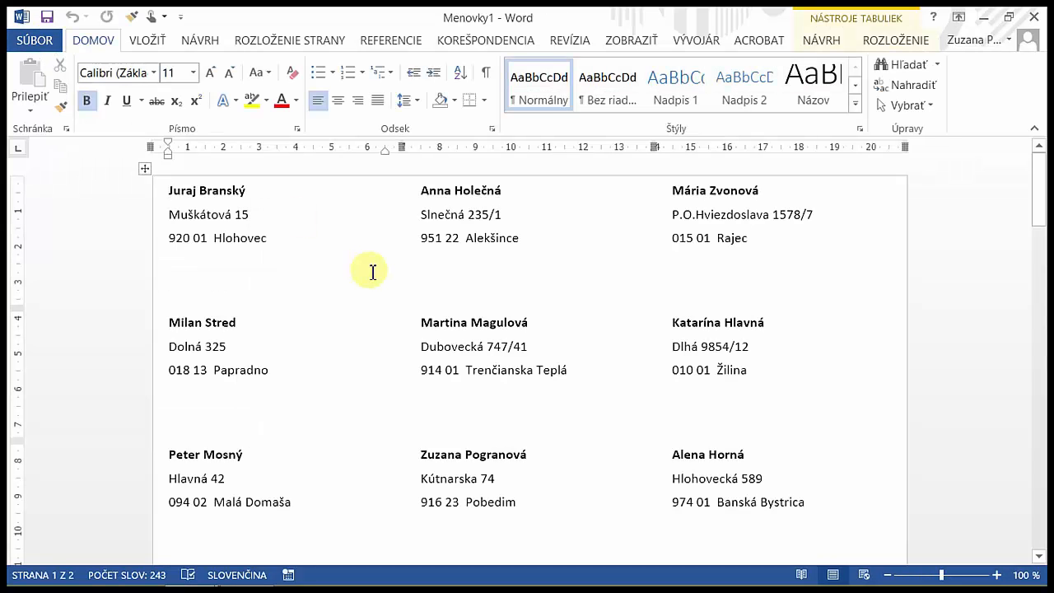
Close the merged Menovky1 document without saving it and return to the second line of the first label in Dokument1.
{"action": "left_click", "coordinate": [1034, 17]}
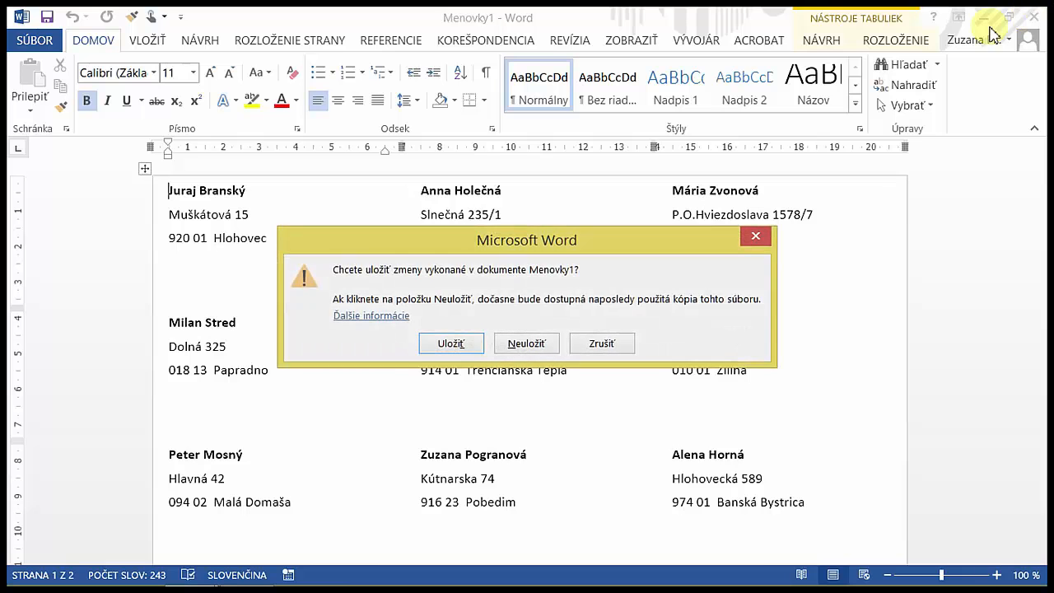
{"action": "left_click", "coordinate": [544, 342]}
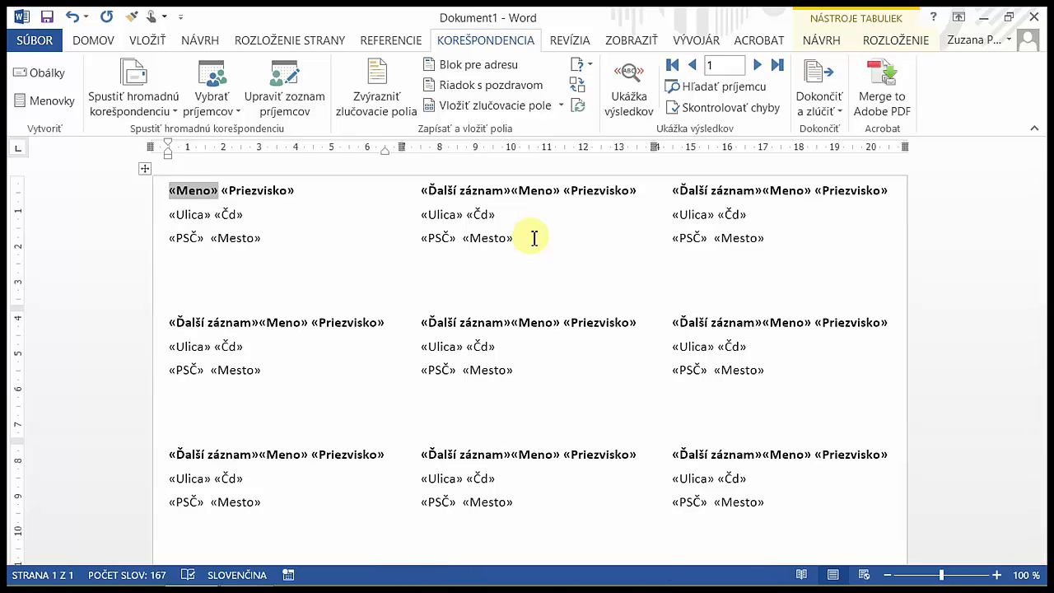
{"action": "left_click", "coordinate": [276, 215]}
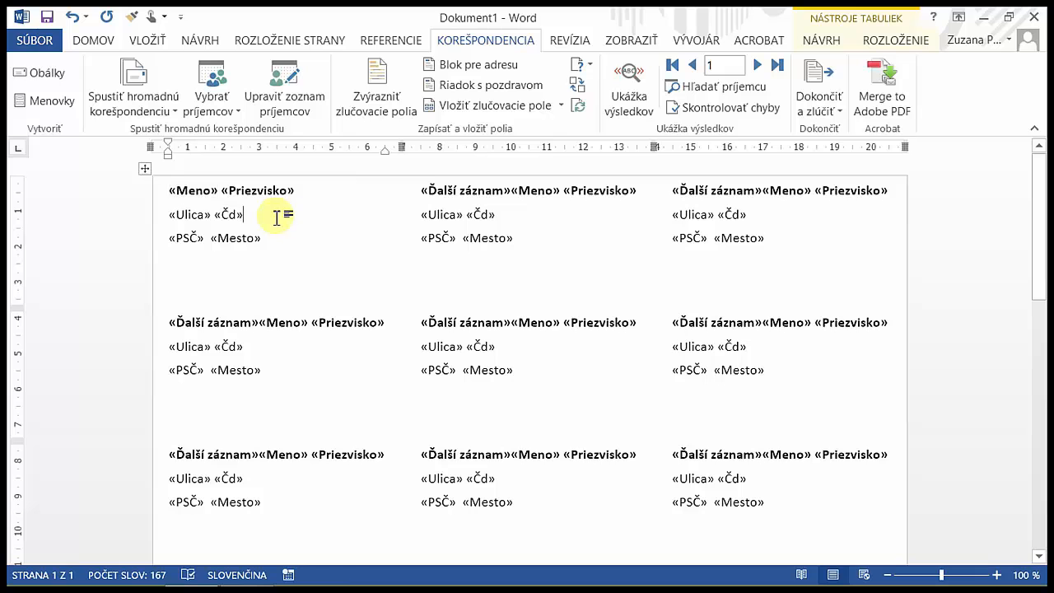
{"action": "left_click", "coordinate": [171, 191]}
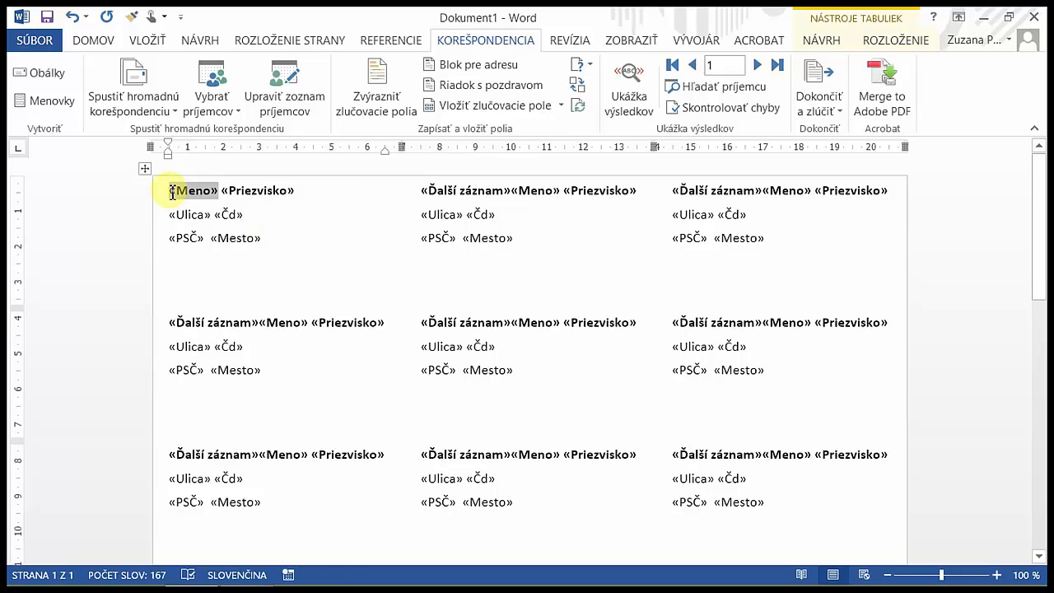
{"action": "key", "text": "Return"}
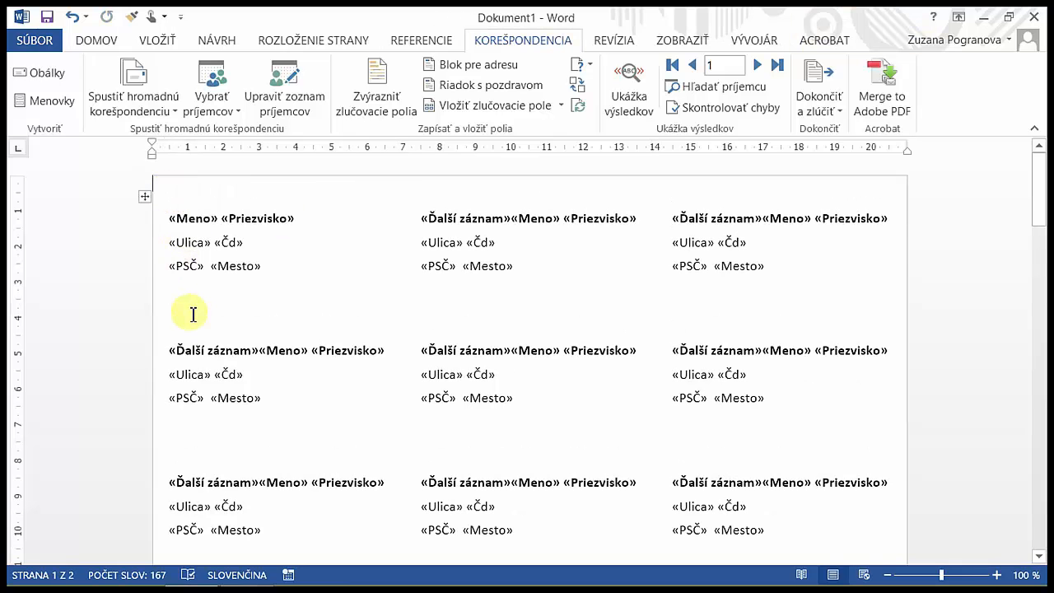
{"action": "left_click", "coordinate": [73, 18]}
Merge all records (Všetky) again into a new document of individually editable labels.
{"action": "left_click", "coordinate": [243, 232]}
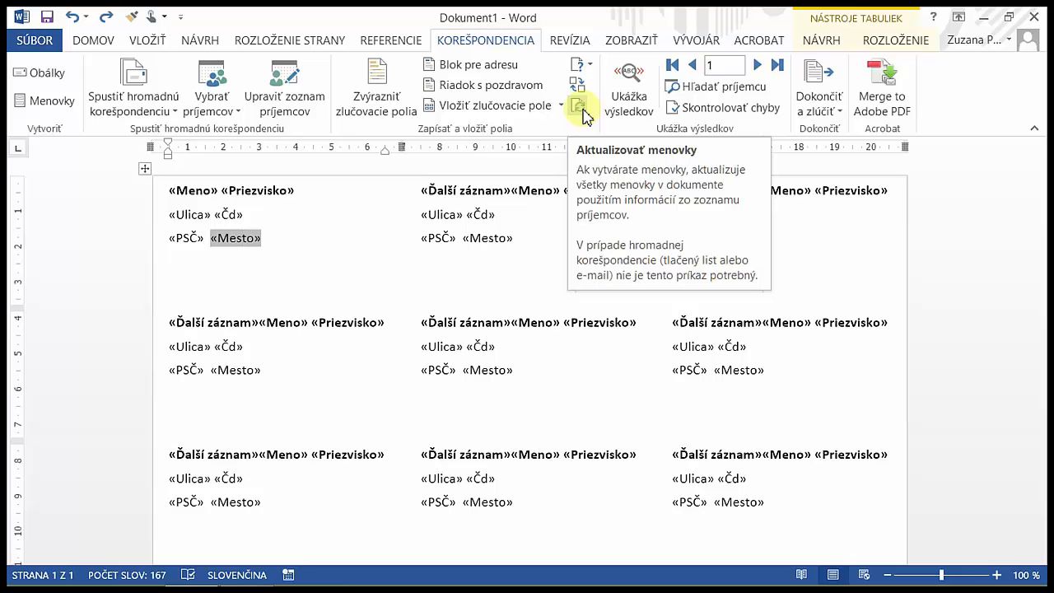
{"action": "left_click", "coordinate": [822, 103]}
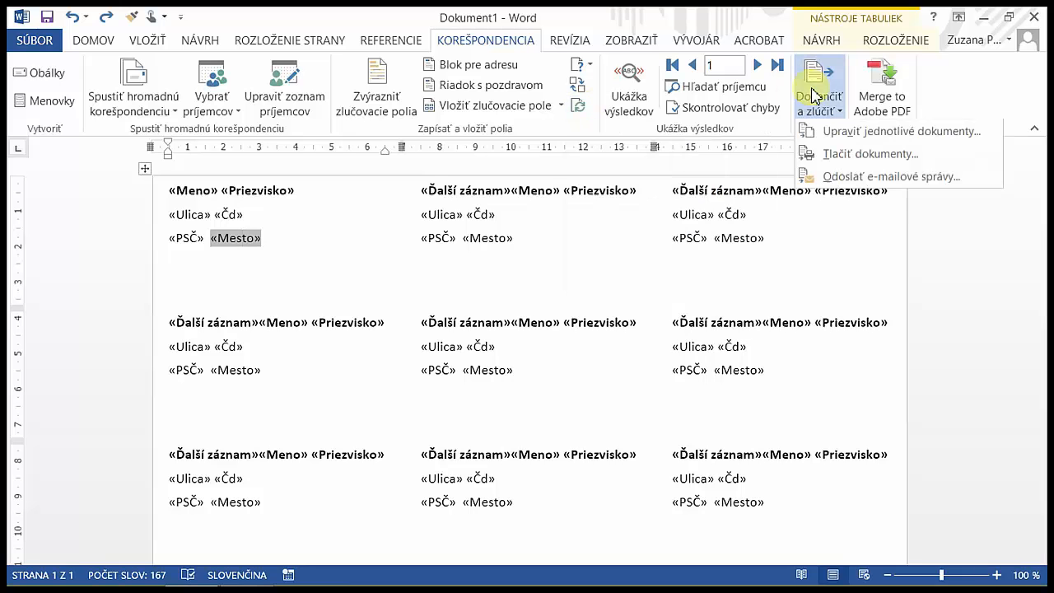
{"action": "left_click", "coordinate": [866, 134]}
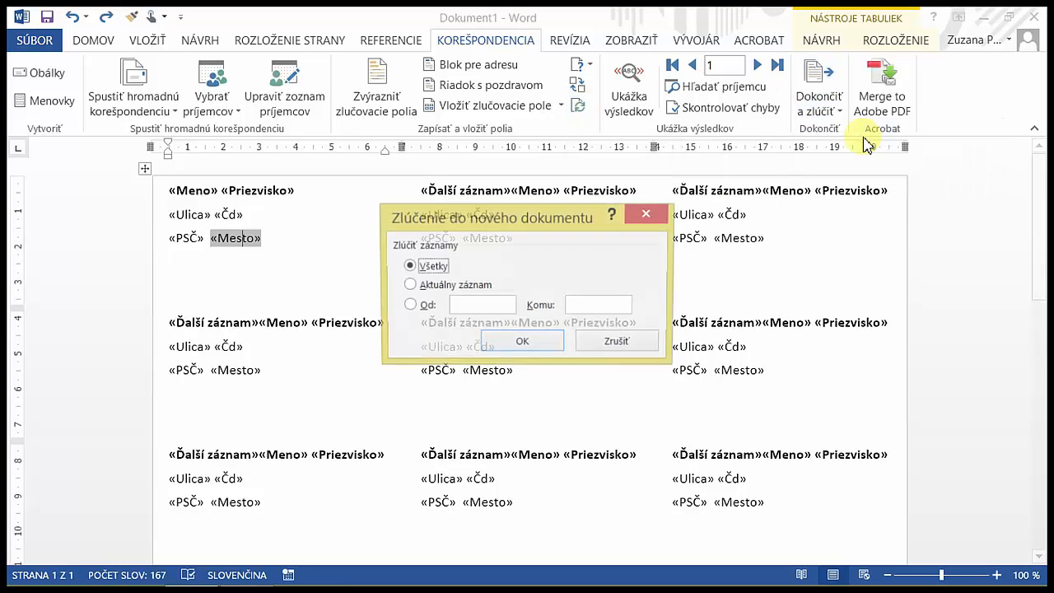
{"action": "left_click", "coordinate": [532, 344]}
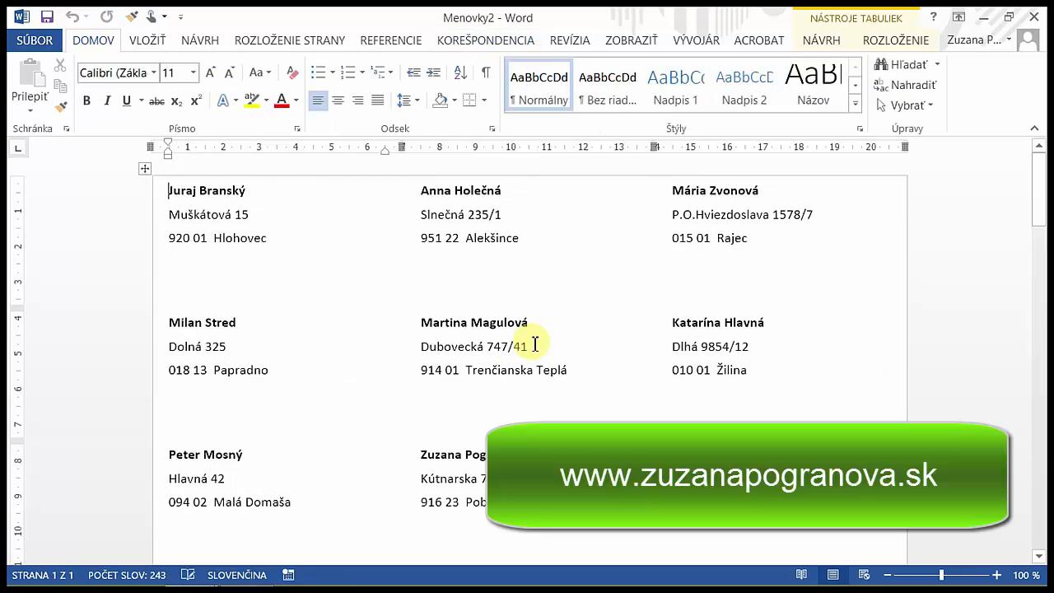